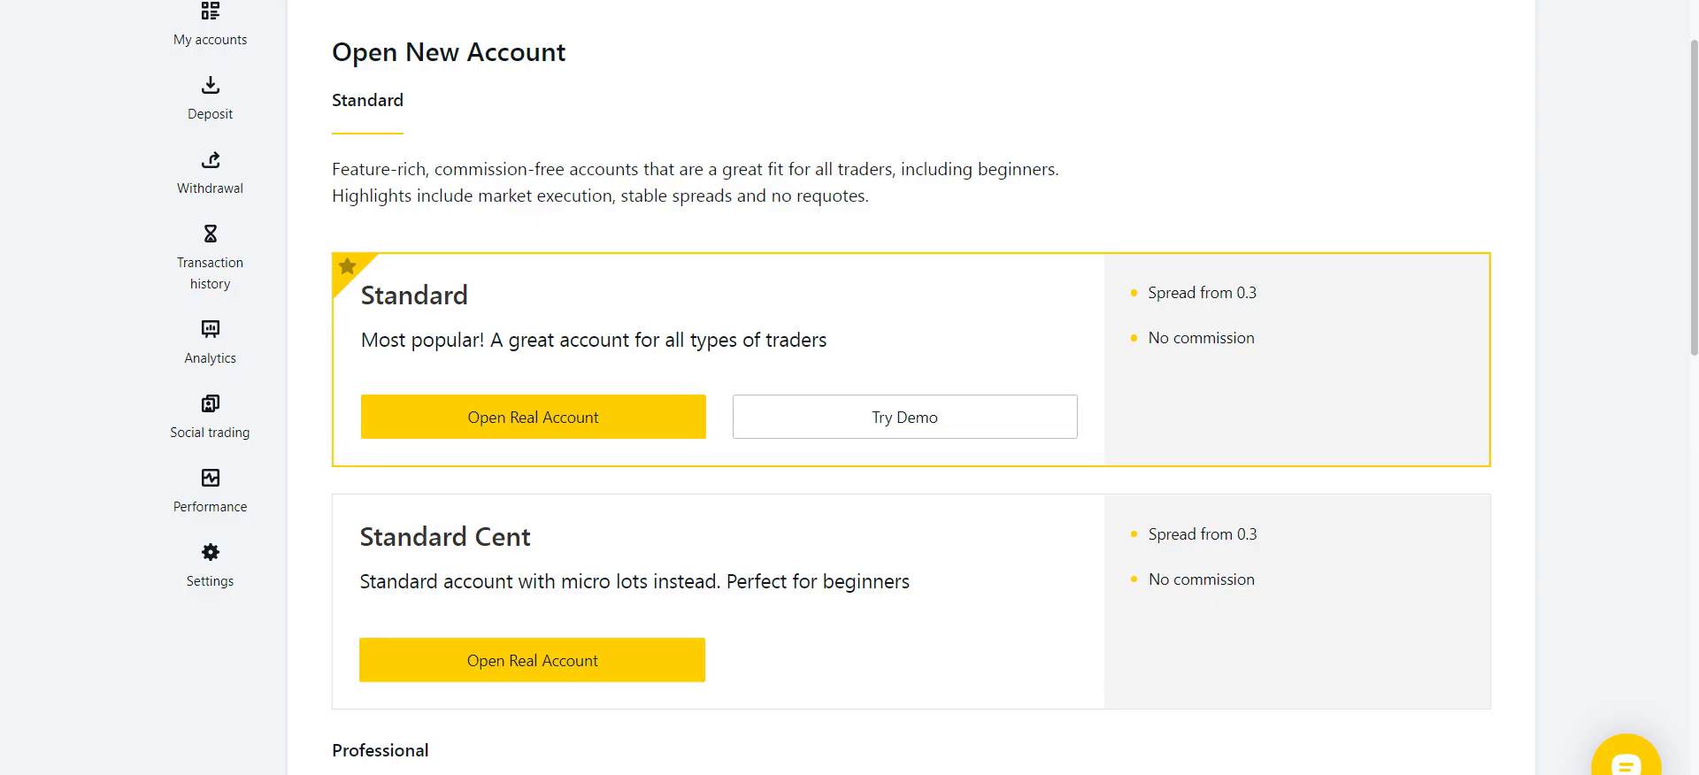
- Search 'pivot' in the indicator list and add Pivot Trend to the Gold chart
{"action": "scroll", "coordinate": [911, 398], "scroll_direction": "up", "scroll_amount": 2}
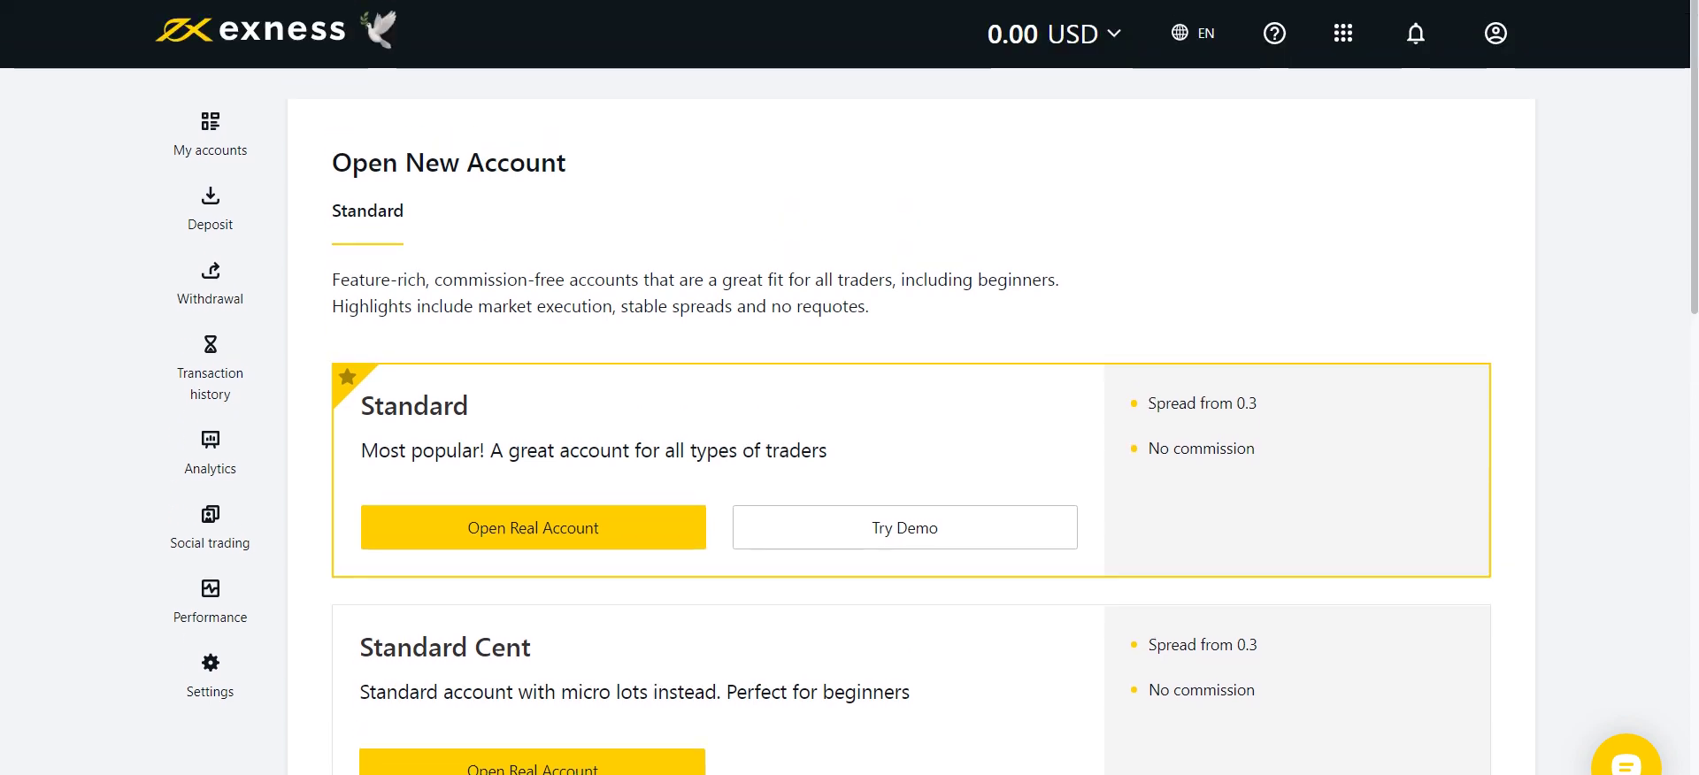
{"action": "scroll", "coordinate": [912, 398], "scroll_direction": "down", "scroll_amount": 2}
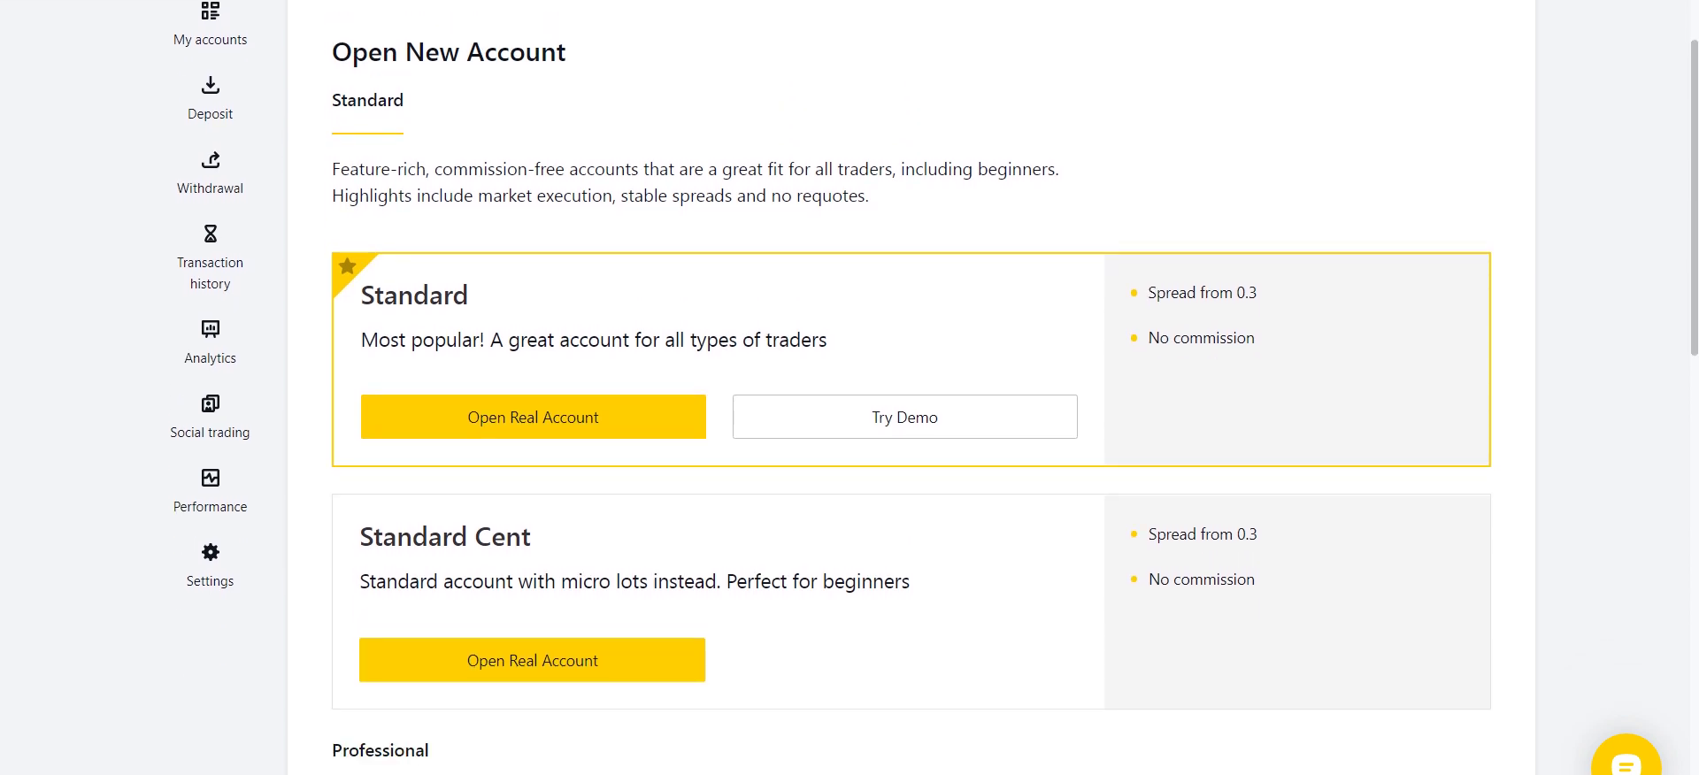
{"action": "scroll", "coordinate": [911, 398], "scroll_direction": "down", "scroll_amount": 4}
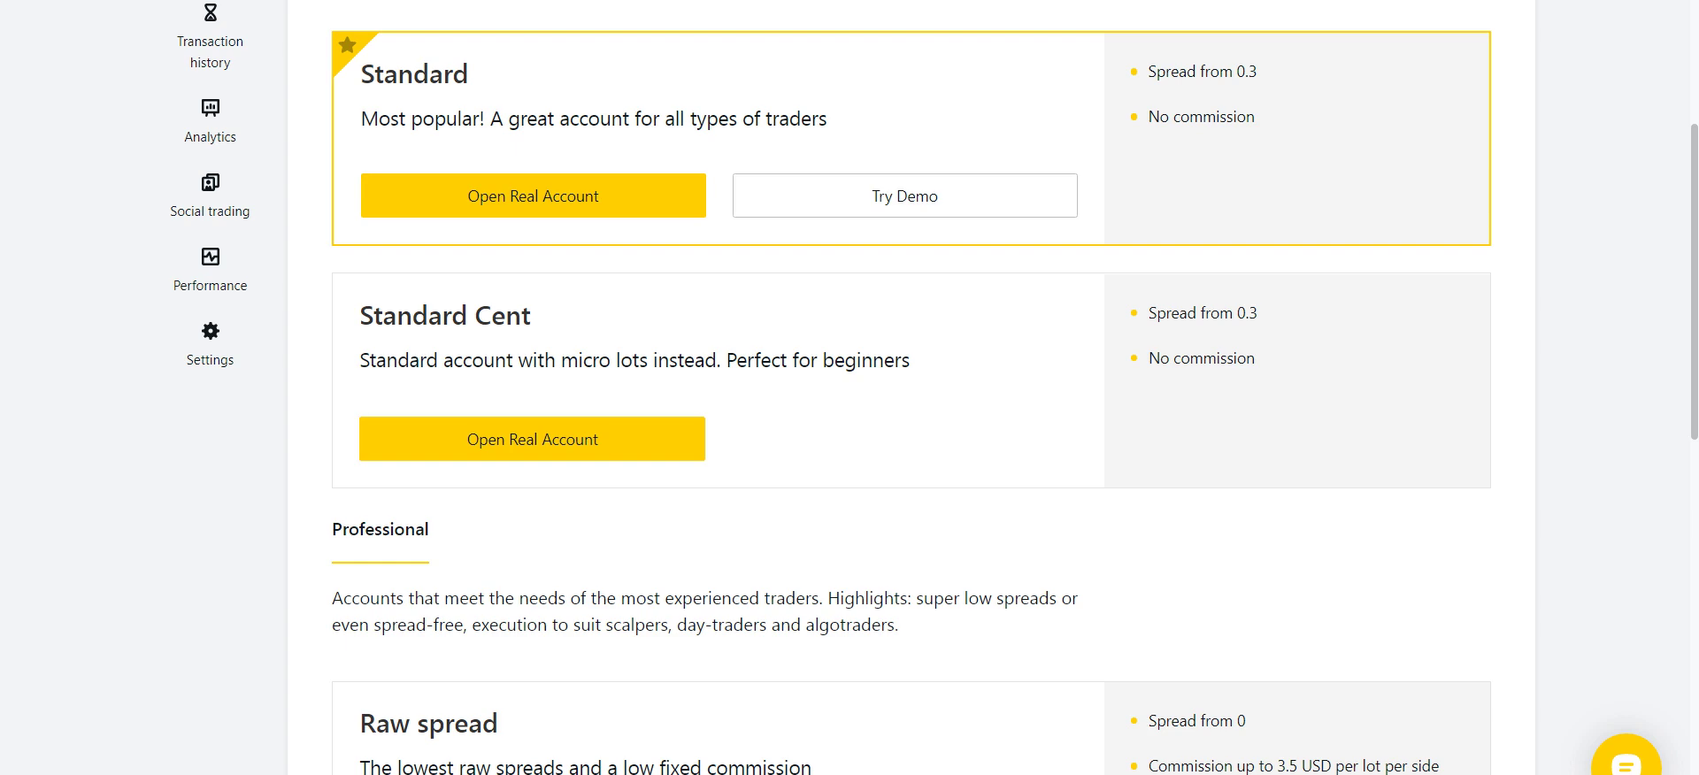
{"action": "scroll", "coordinate": [911, 398], "scroll_direction": "down", "scroll_amount": 10}
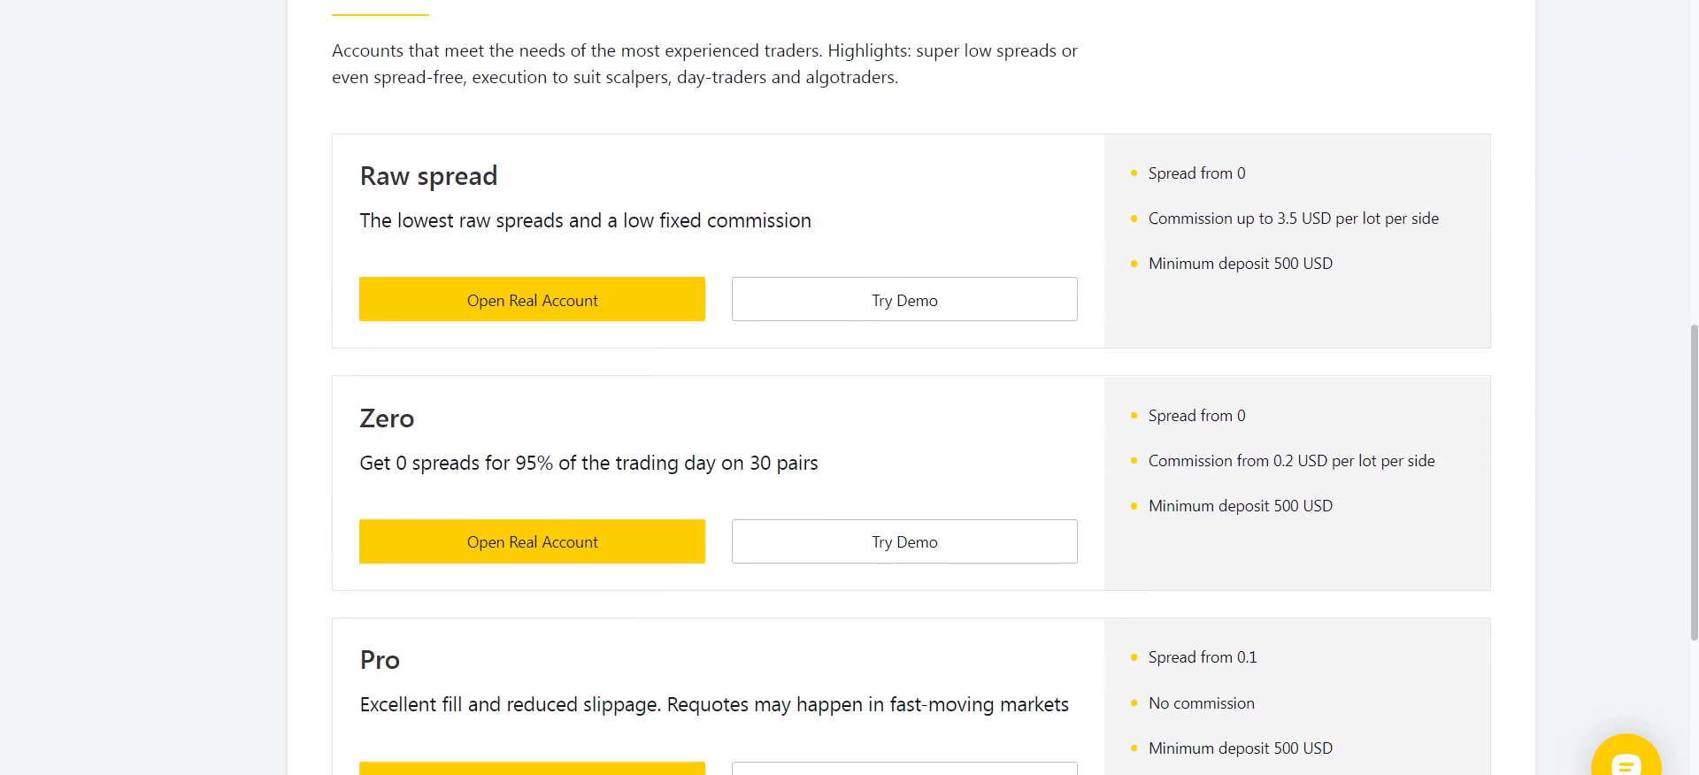
{"action": "scroll", "coordinate": [912, 398], "scroll_direction": "up", "scroll_amount": 10}
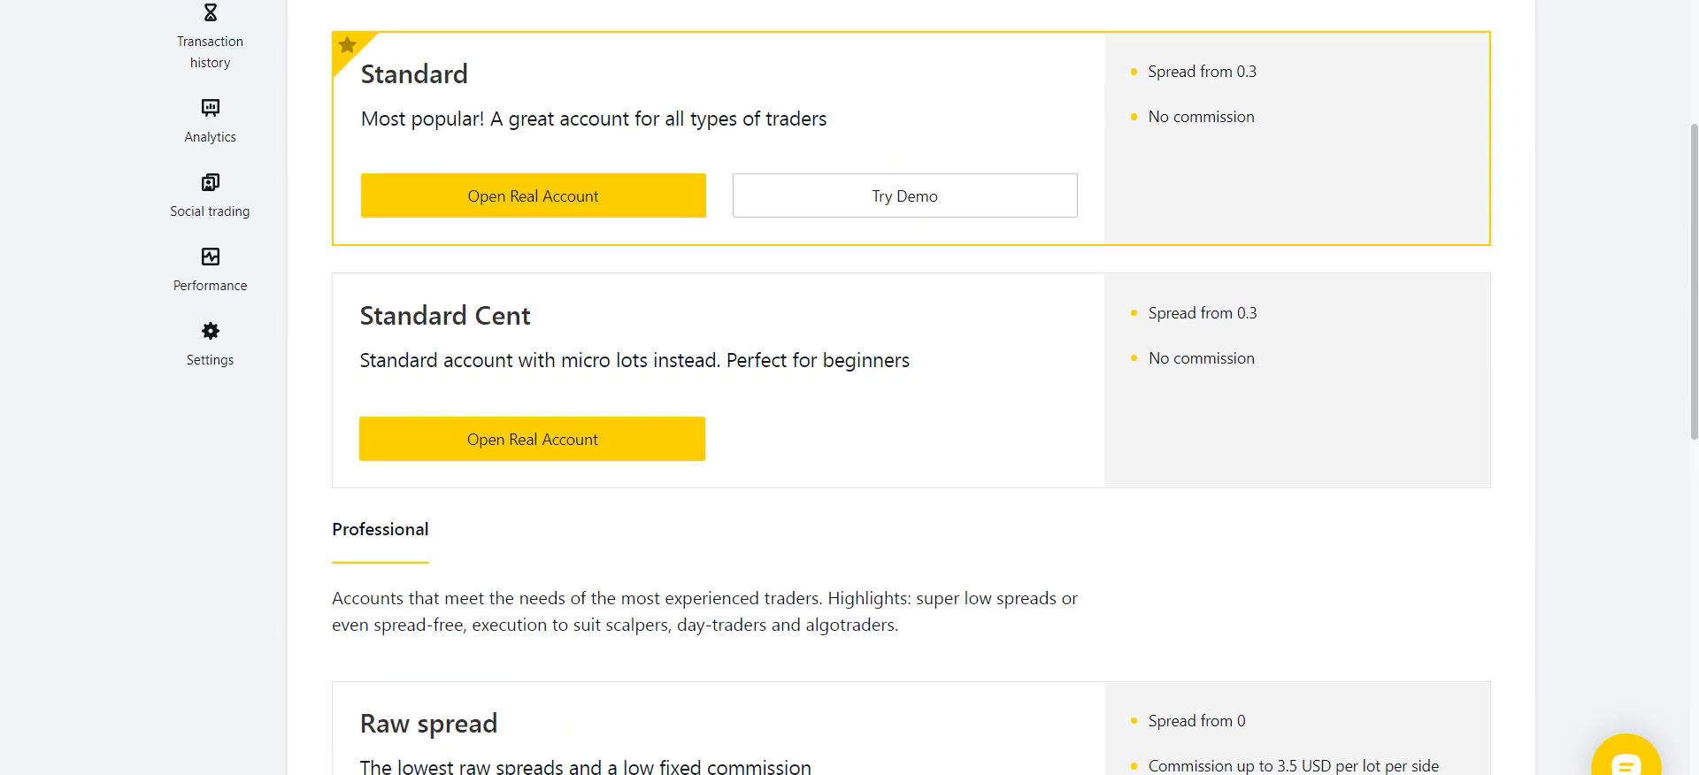
{"action": "scroll", "coordinate": [912, 399], "scroll_direction": "up", "scroll_amount": 4}
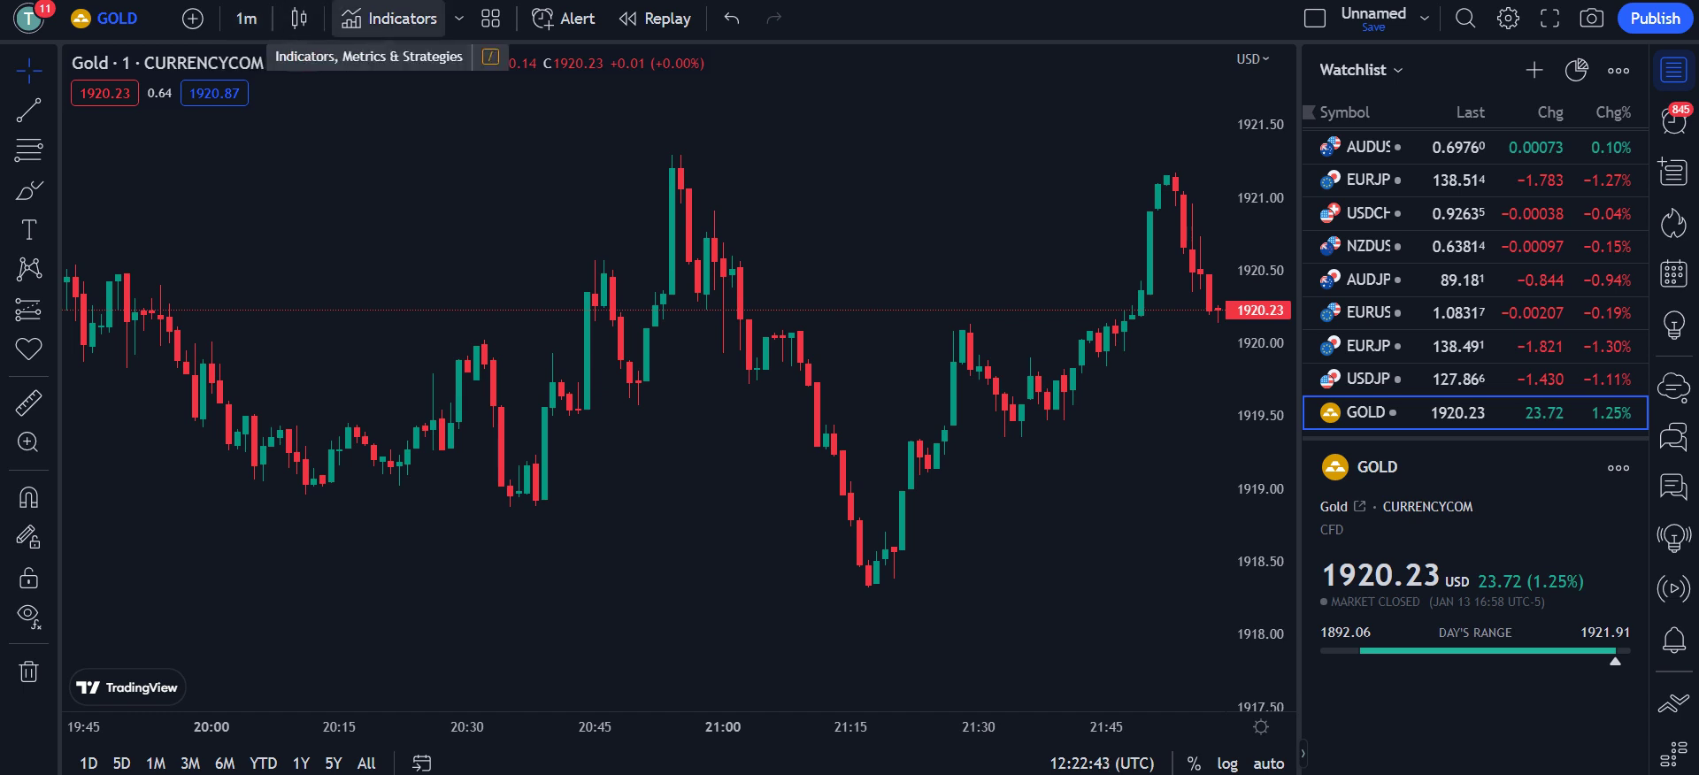
{"action": "left_click", "coordinate": [394, 19]}
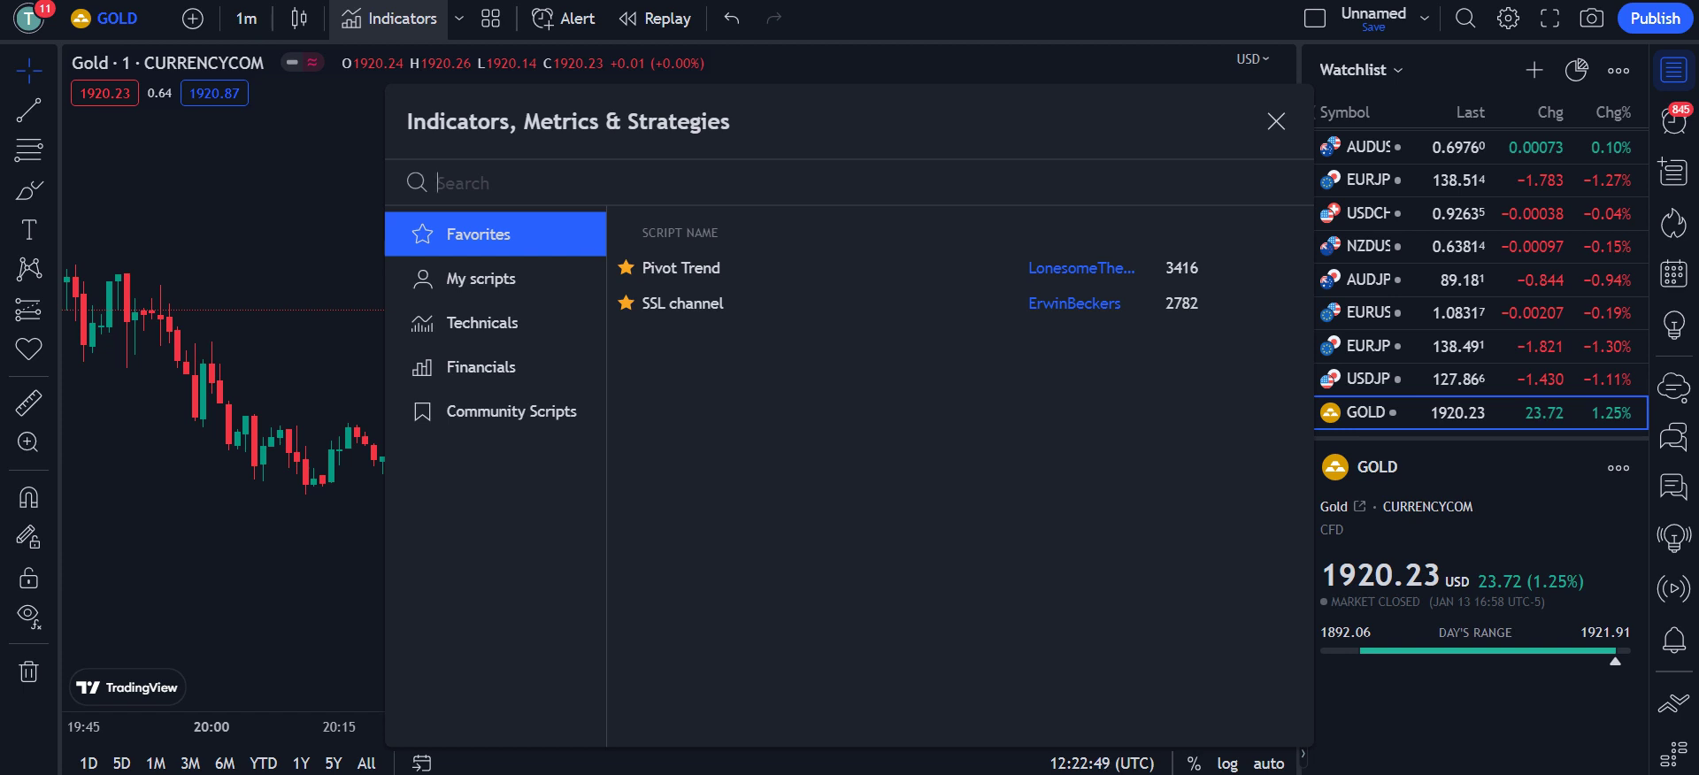
{"action": "type", "text": "piv"}
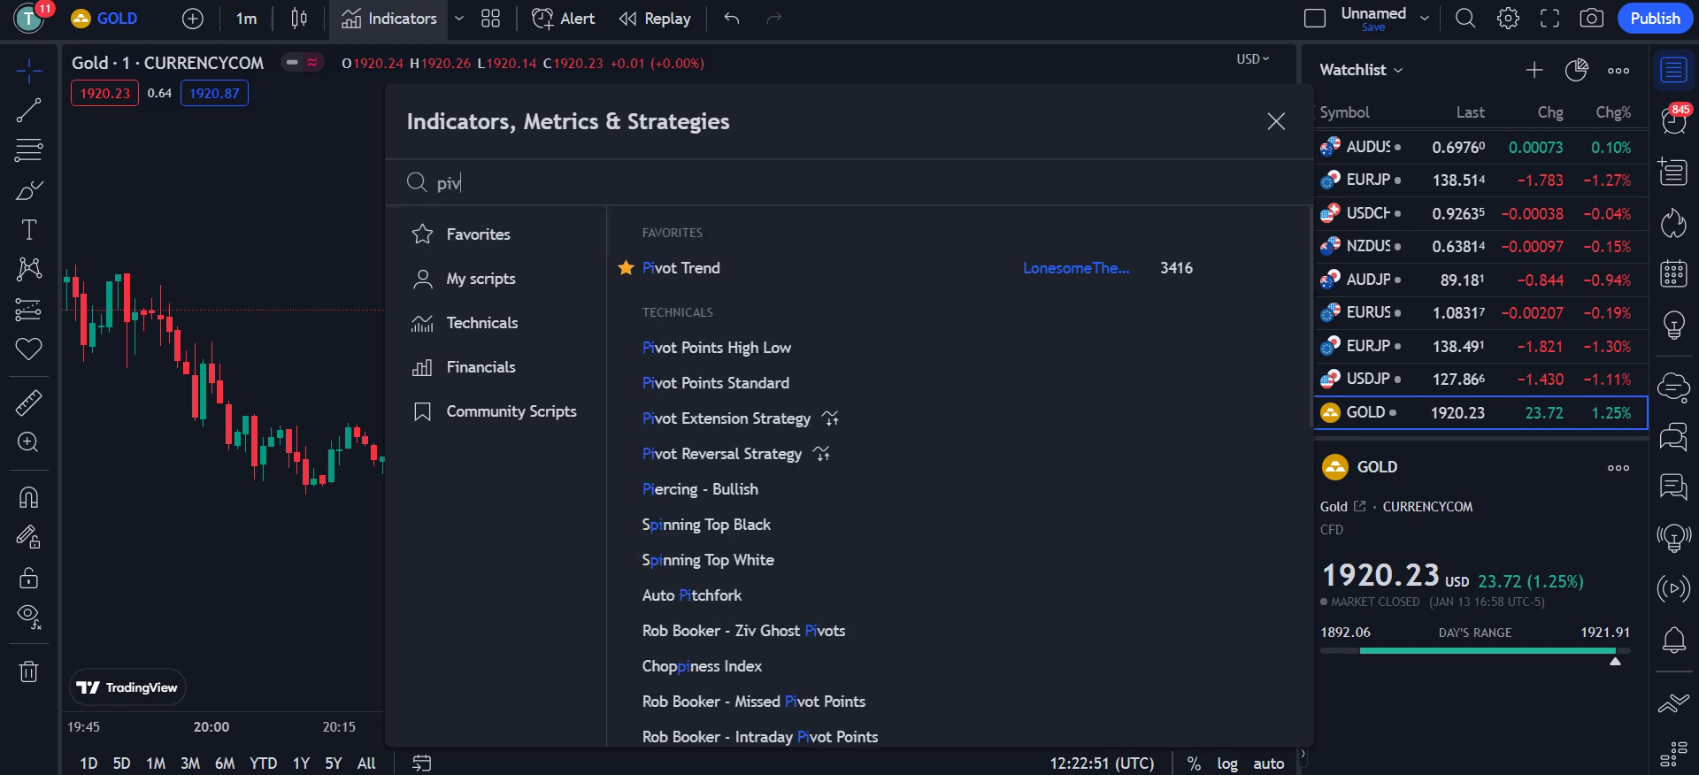
{"action": "type", "text": "o"}
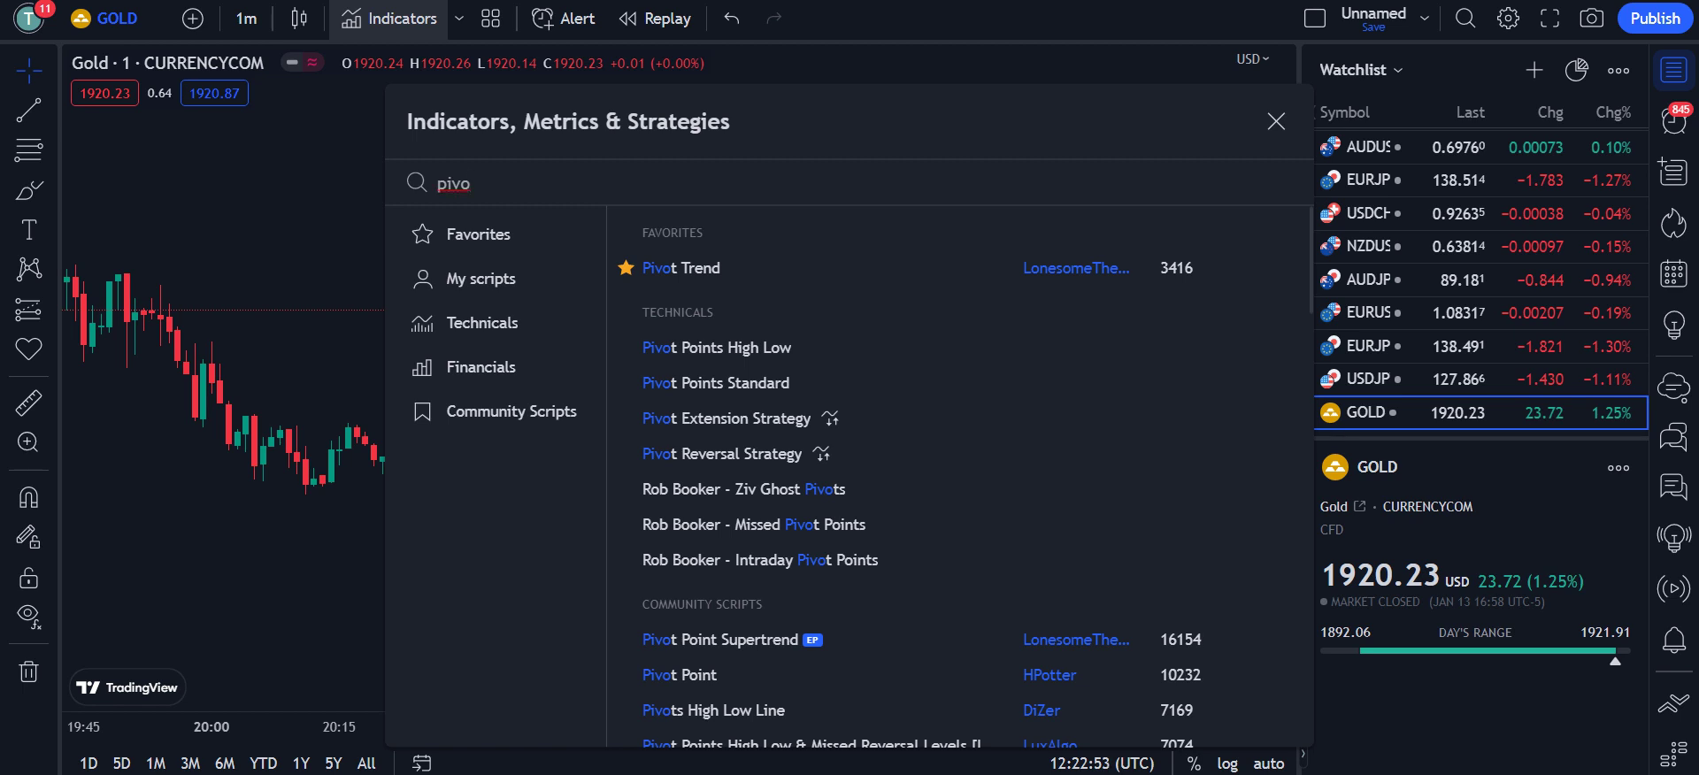
{"action": "type", "text": "t"}
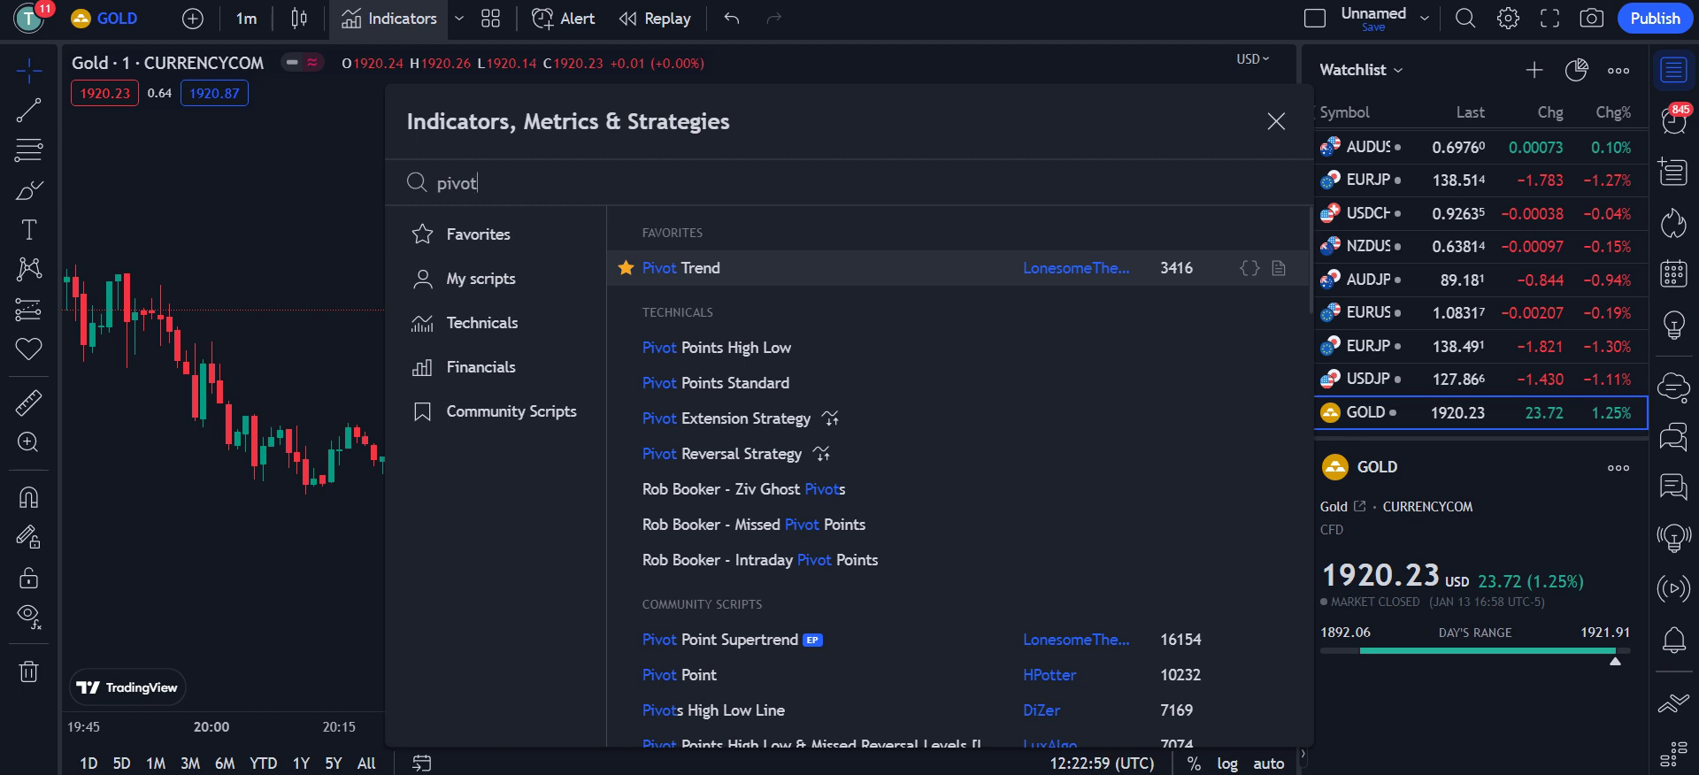
{"action": "key", "text": "Return"}
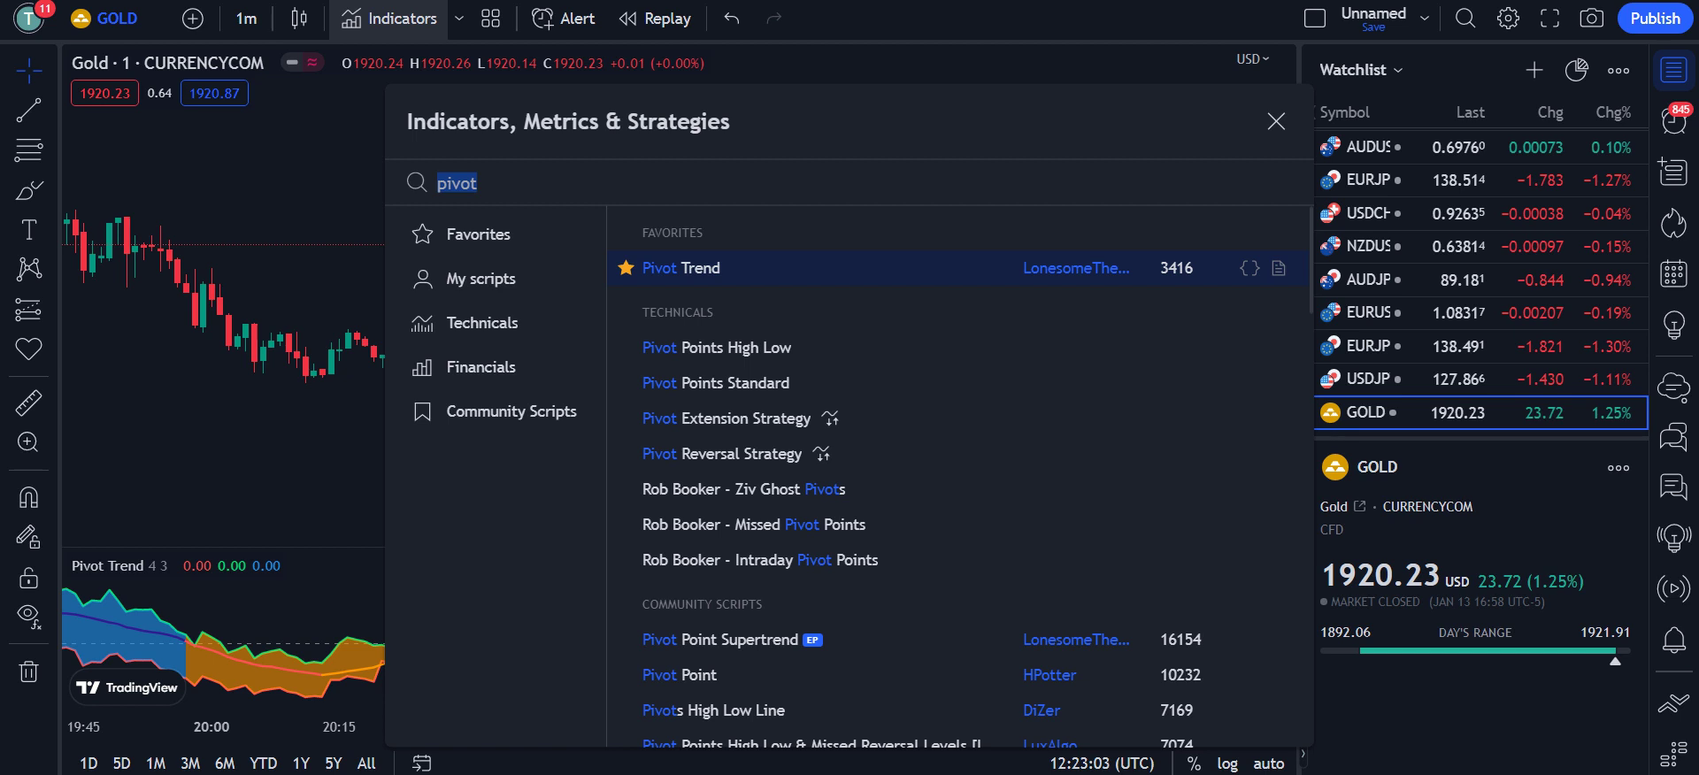
- Add the SSL channel indicator and pan back to show Gold candles from 19:30
{"action": "key", "text": "BackSpace"}
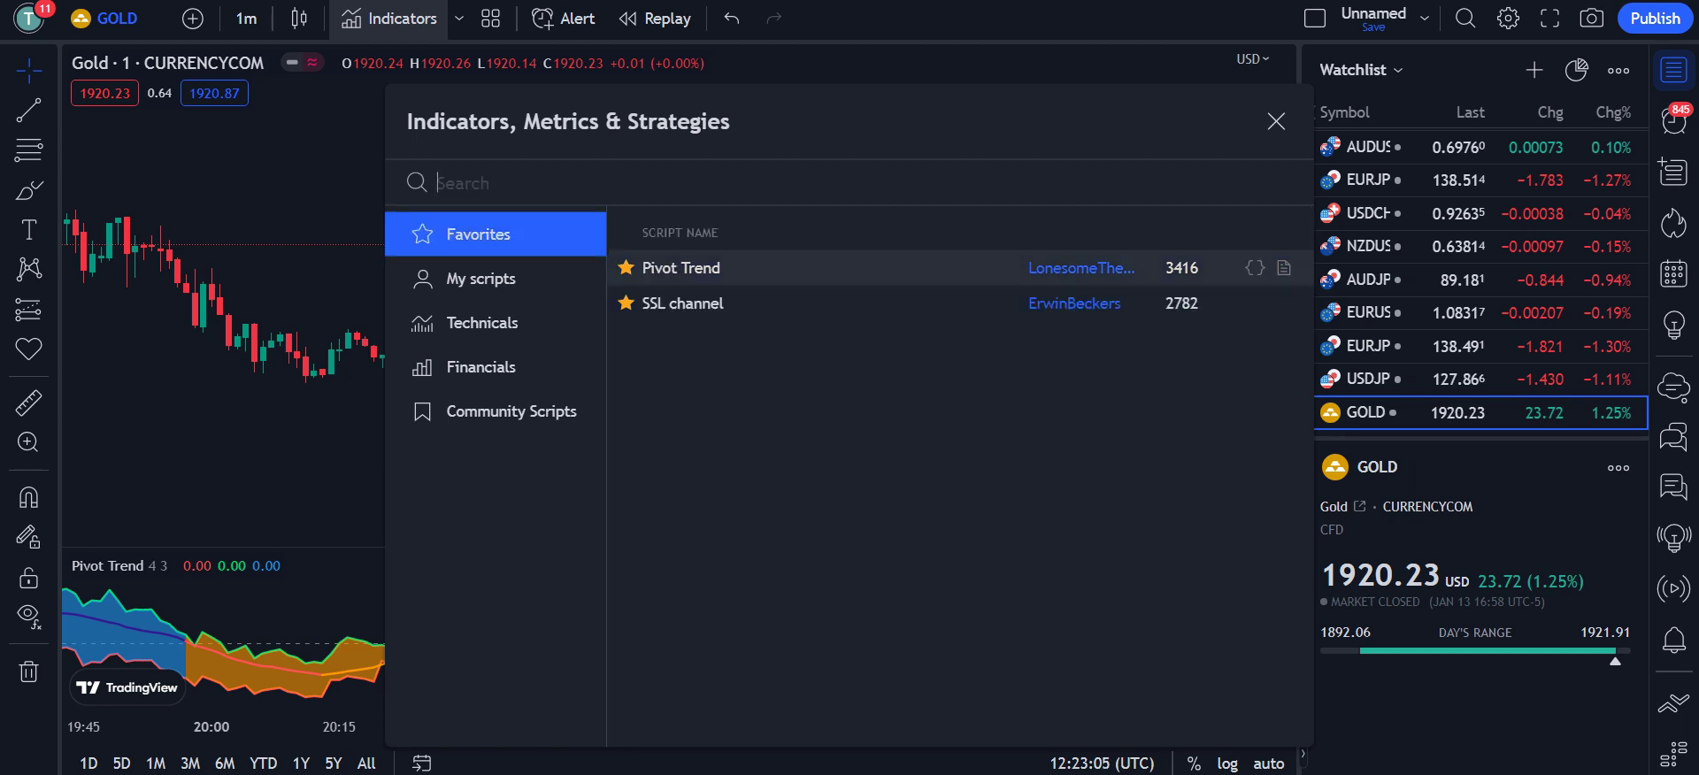
{"action": "type", "text": "ssl channel"}
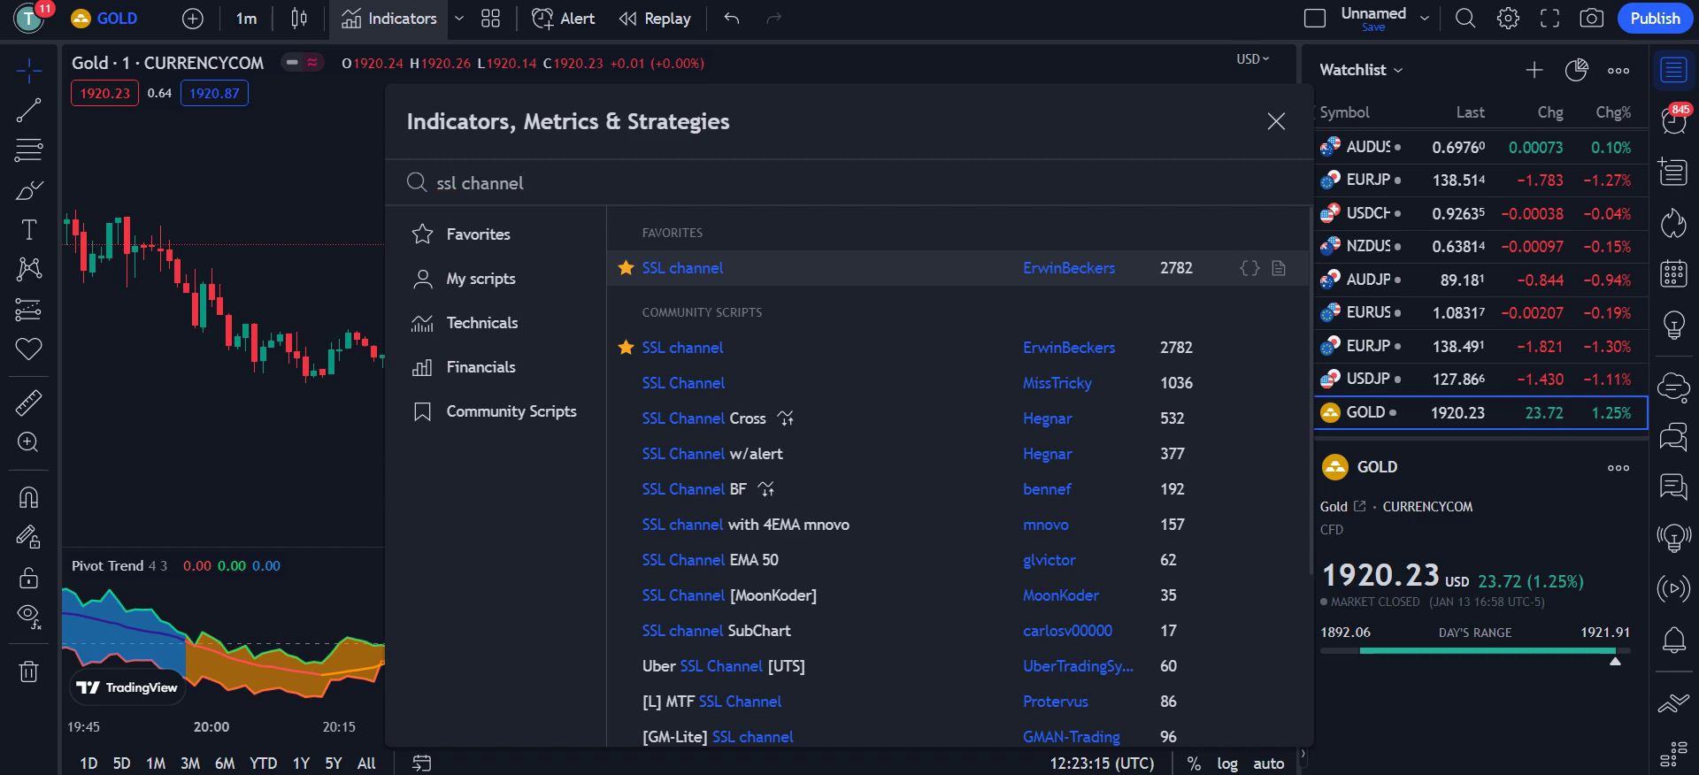
{"action": "key", "text": "Return"}
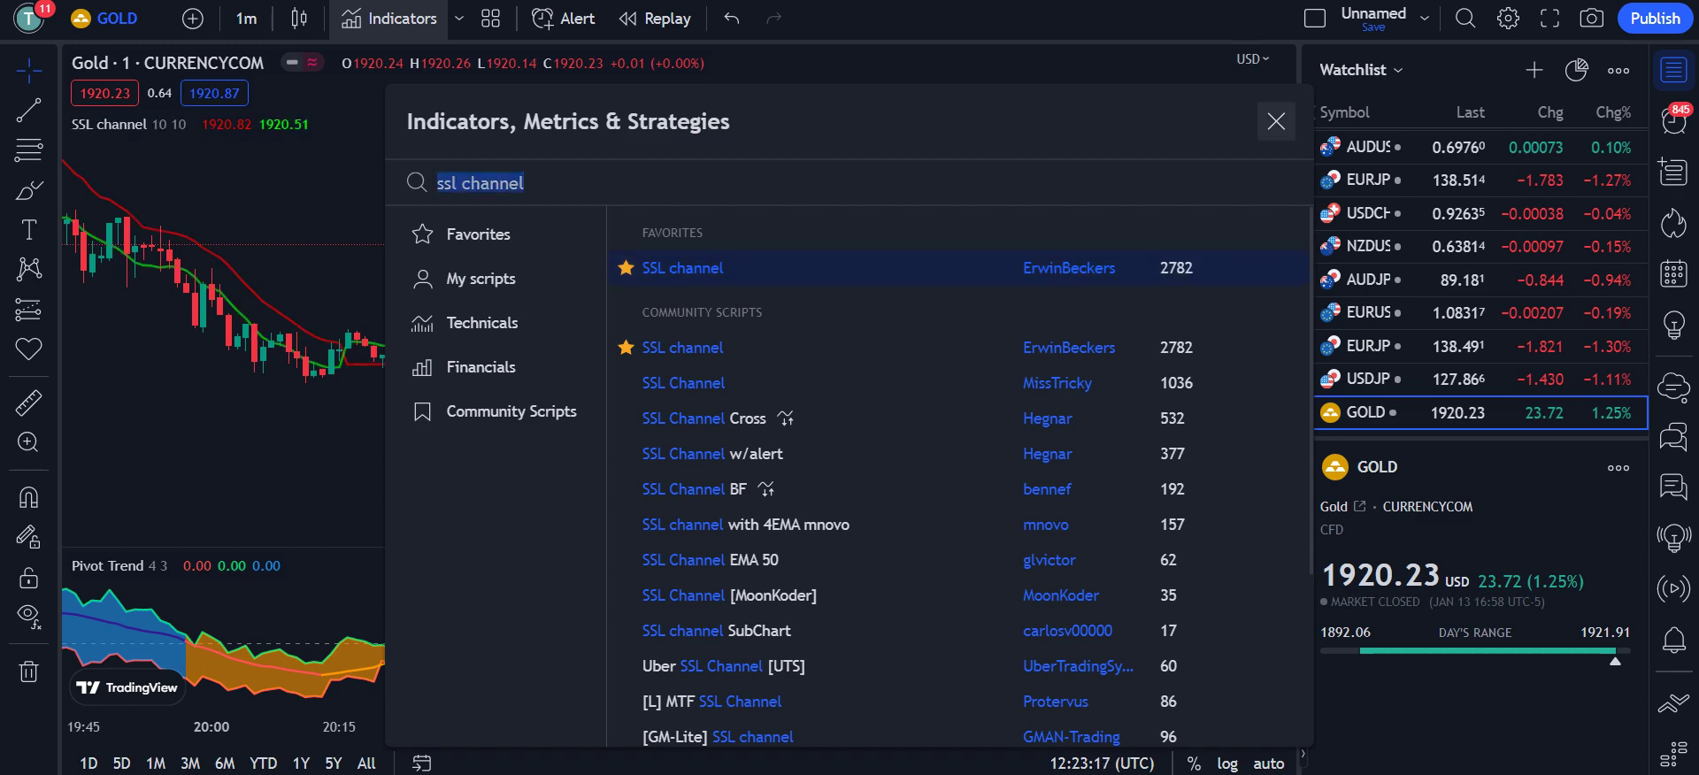
{"action": "left_click", "coordinate": [1276, 122]}
{"action": "left_click_drag", "start_coordinate": [450, 388], "coordinate": [645, 456]}
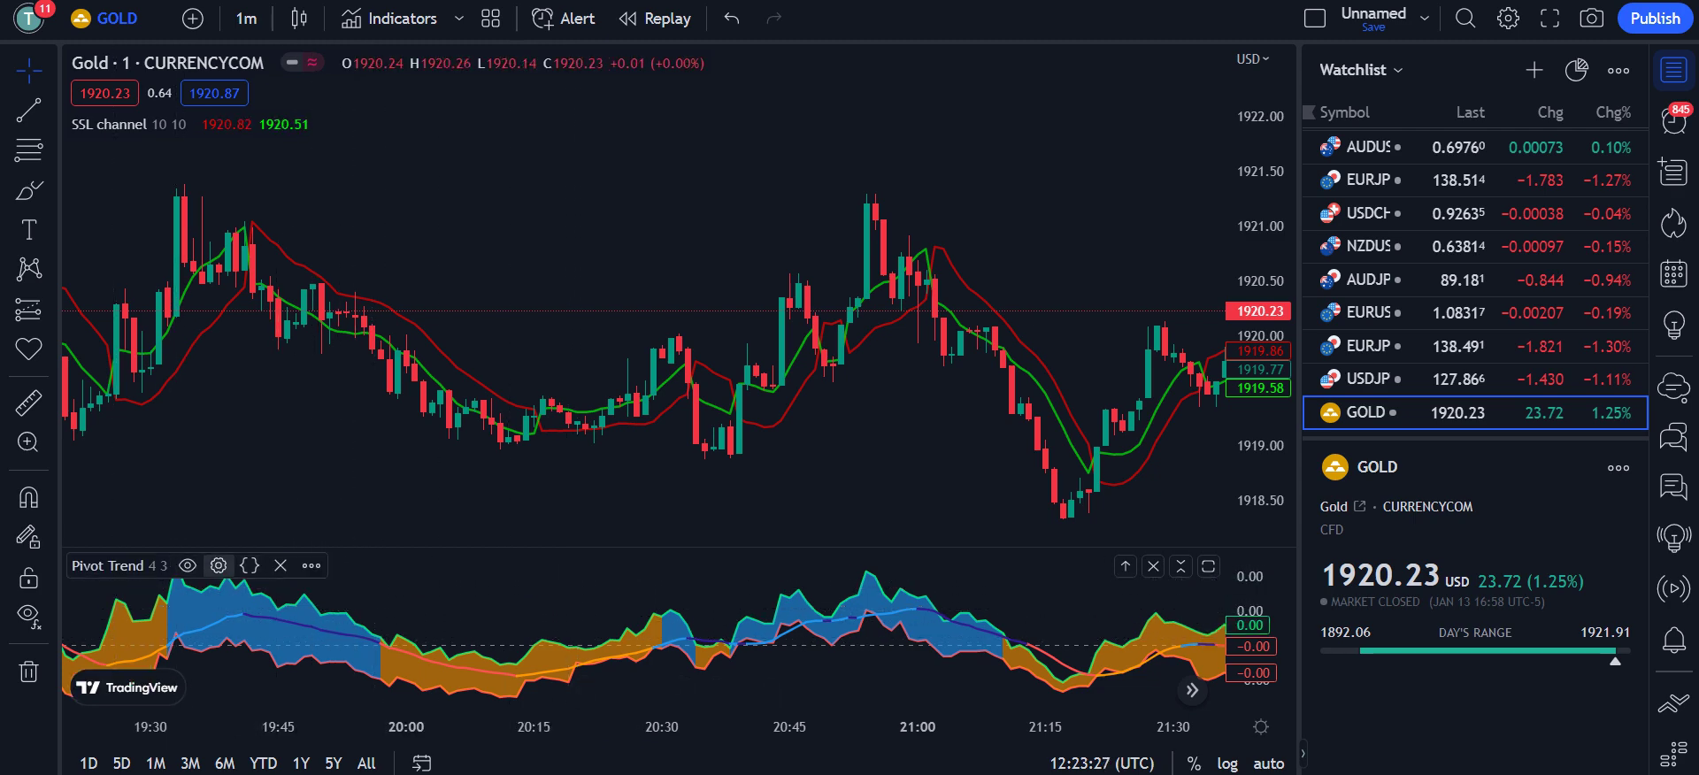
- Set Pivot Trend's number of pivot points to check to 4
{"action": "left_click", "coordinate": [218, 566]}
{"action": "left_click", "coordinate": [885, 434]}
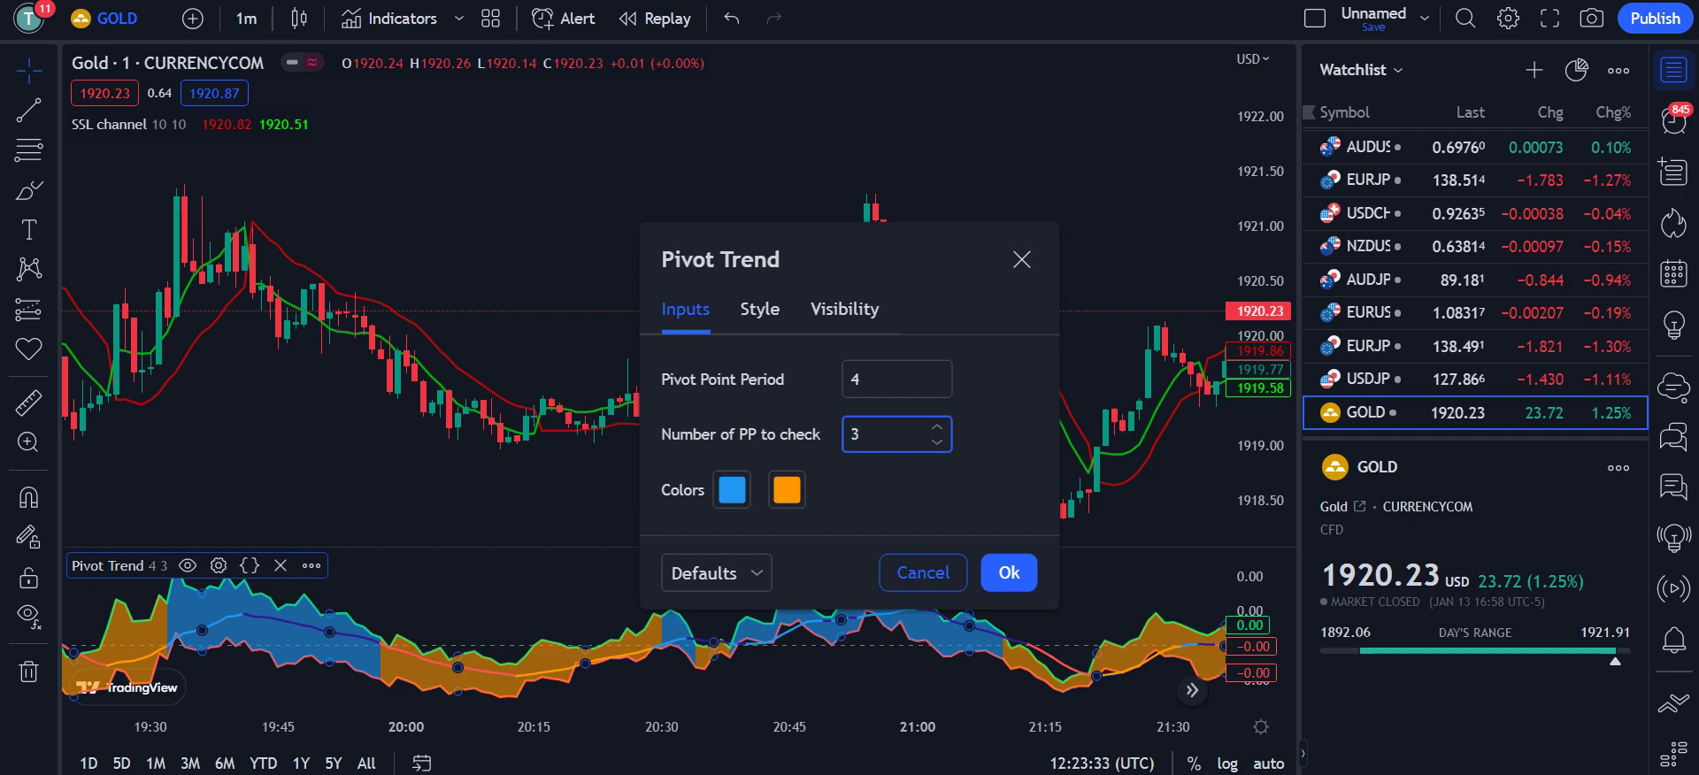
{"action": "type", "text": "4"}
{"action": "key", "text": "Return"}
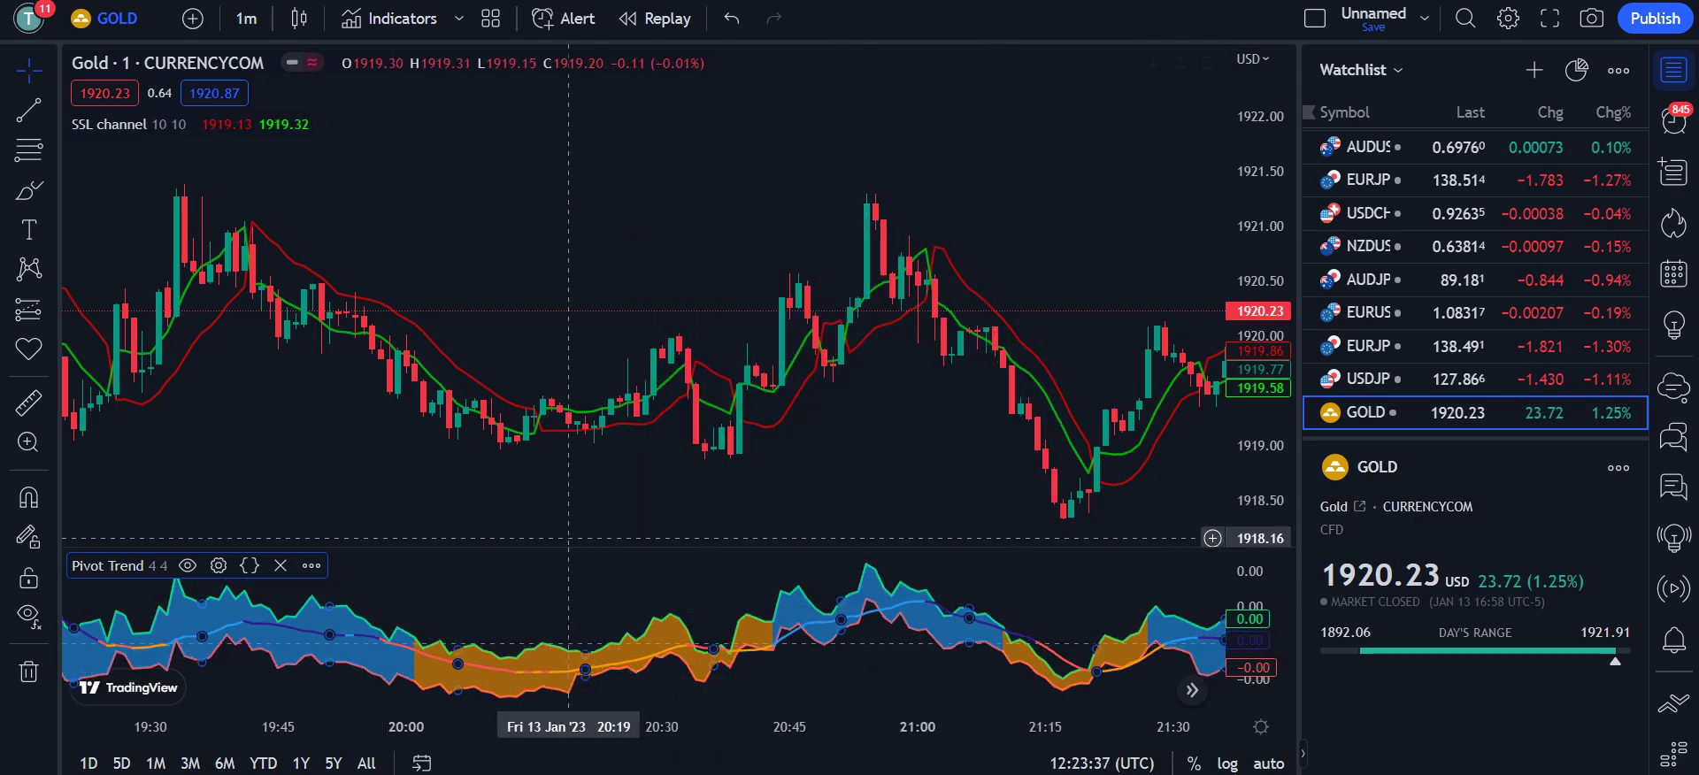
- Turn off all three Plot lines in Pivot Trend's Style settings
{"action": "left_click", "coordinate": [219, 565]}
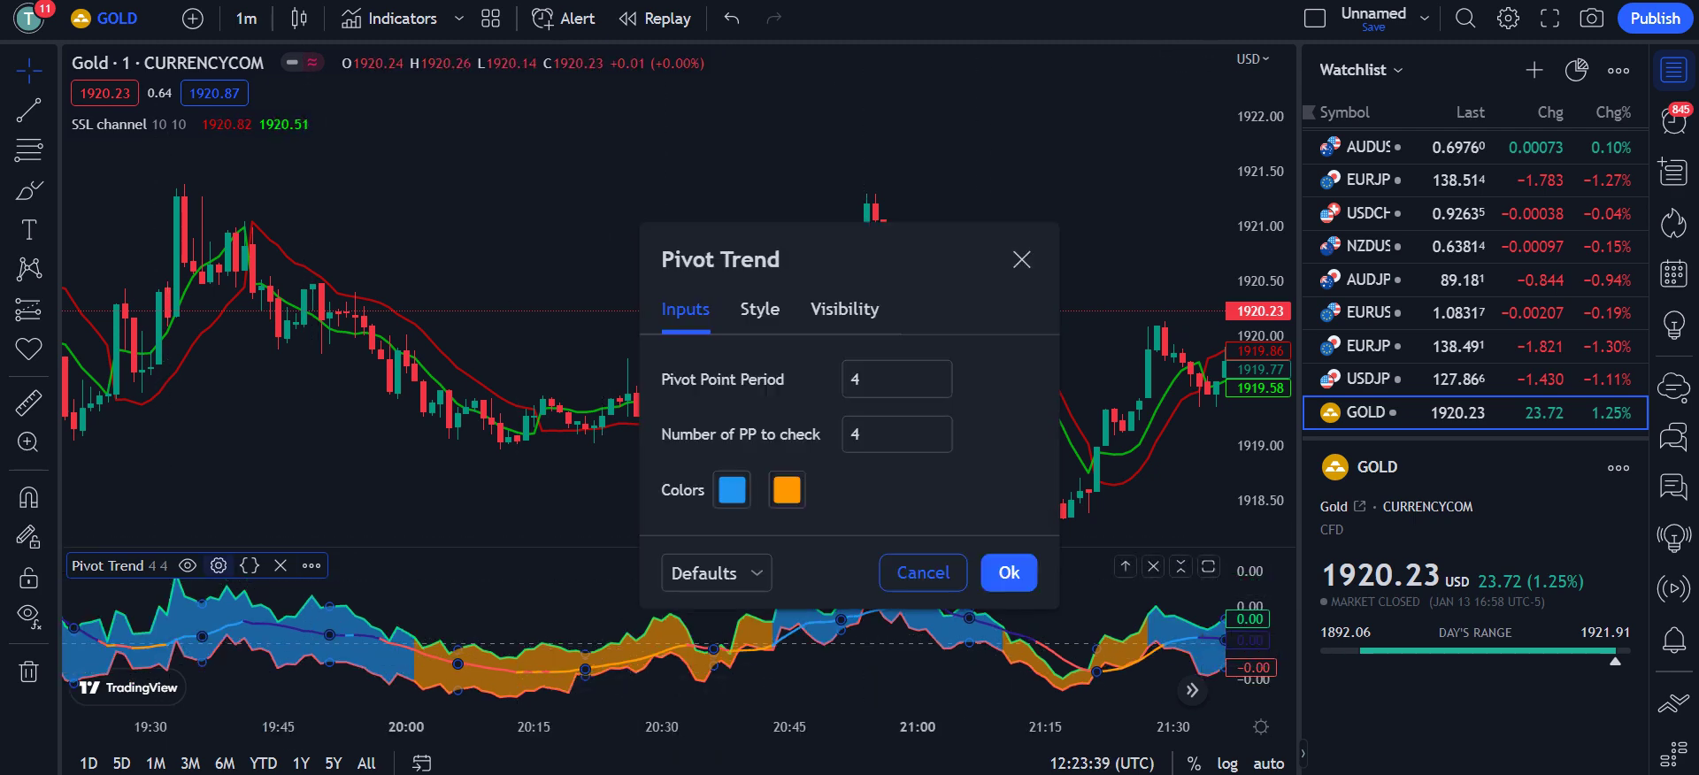
{"action": "left_click", "coordinate": [759, 309]}
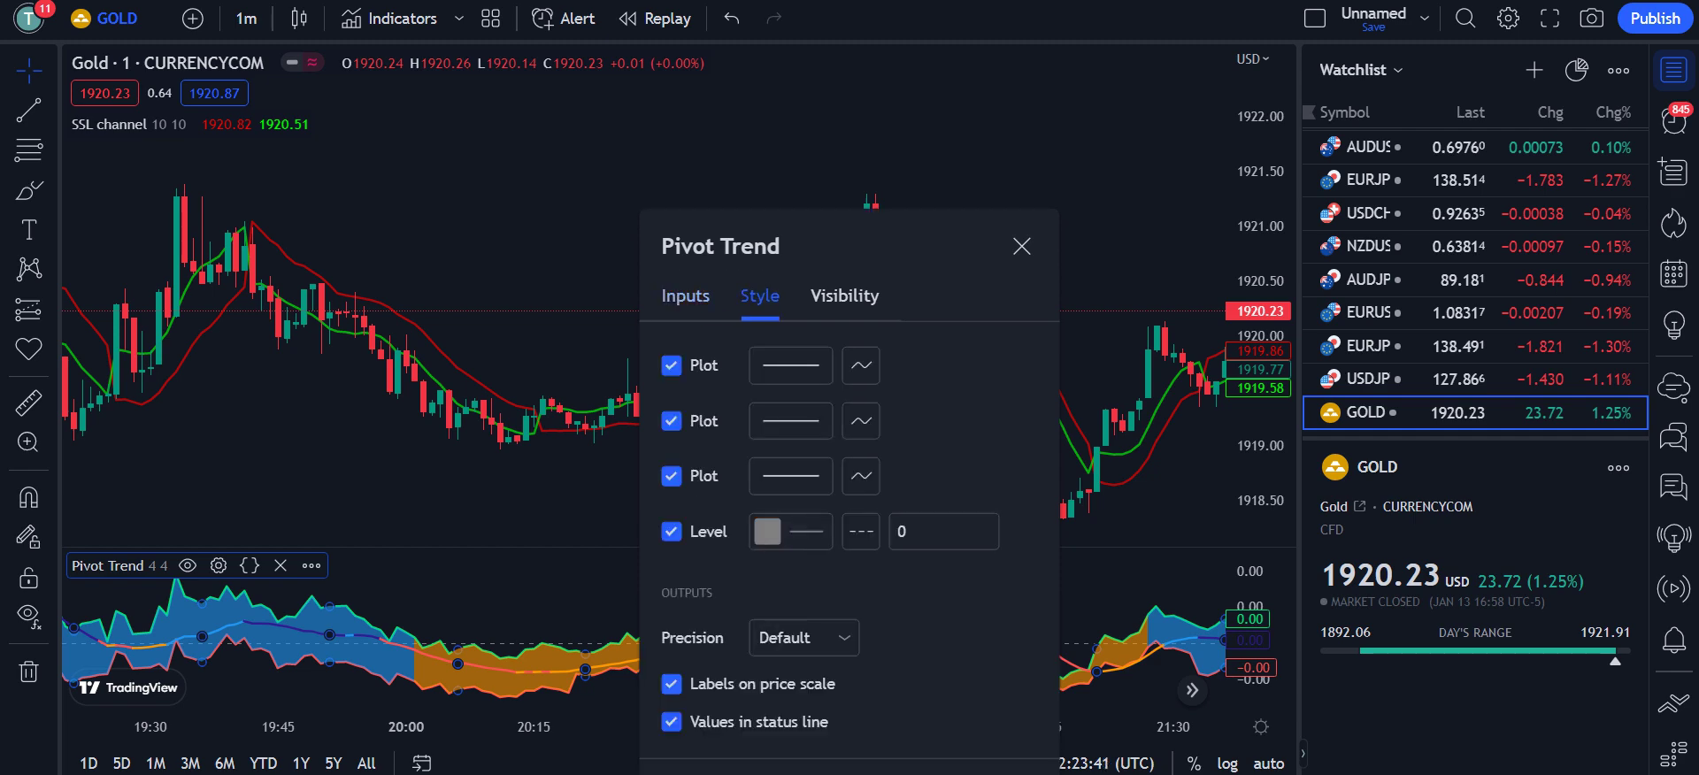
{"action": "left_click", "coordinate": [671, 366]}
{"action": "left_click", "coordinate": [671, 421]}
{"action": "left_click", "coordinate": [671, 476]}
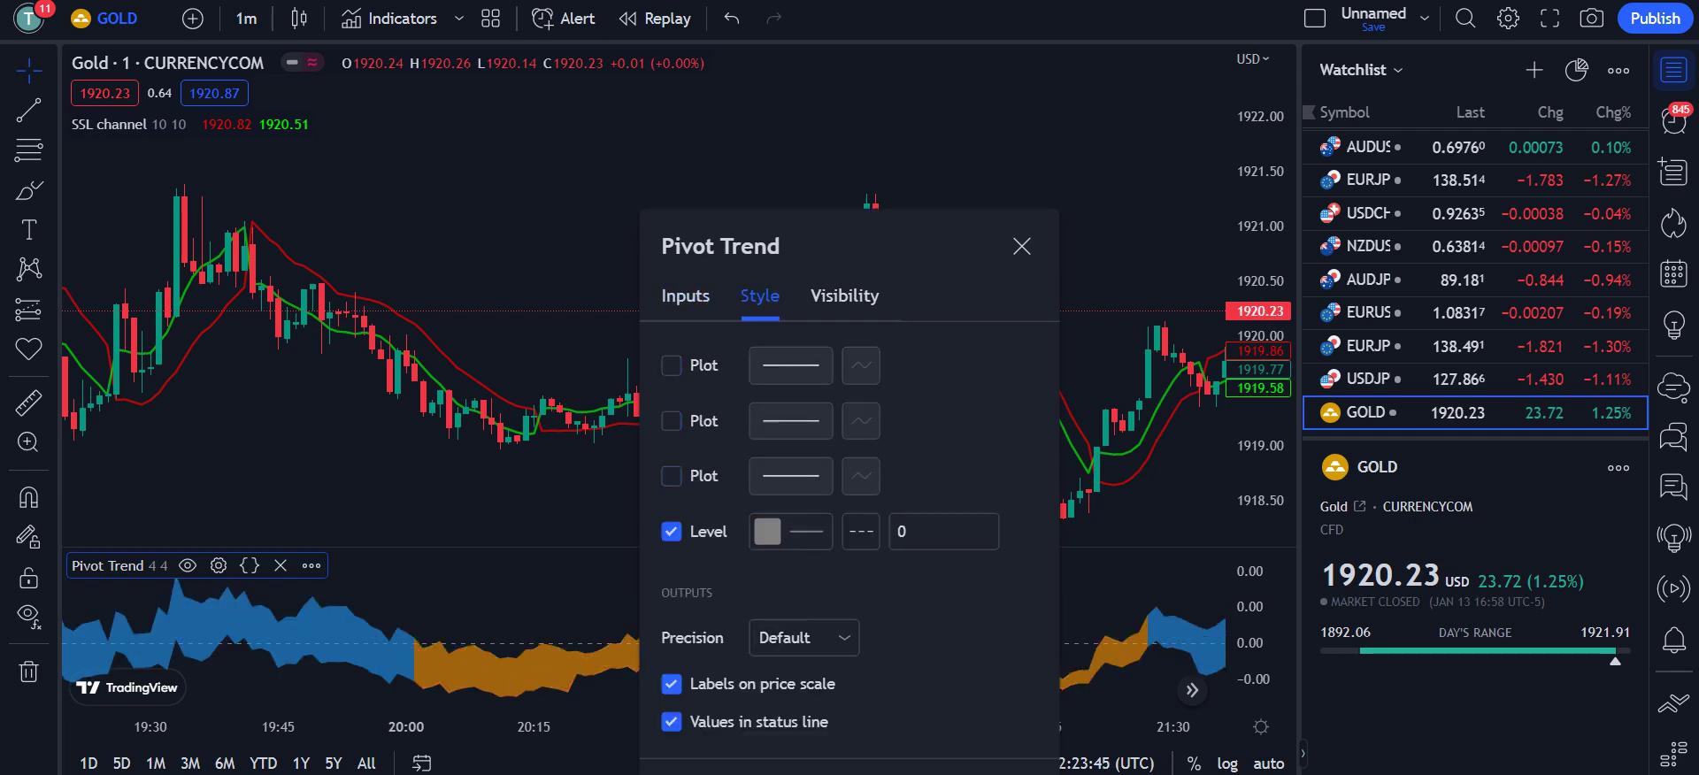
{"action": "key", "text": "Escape"}
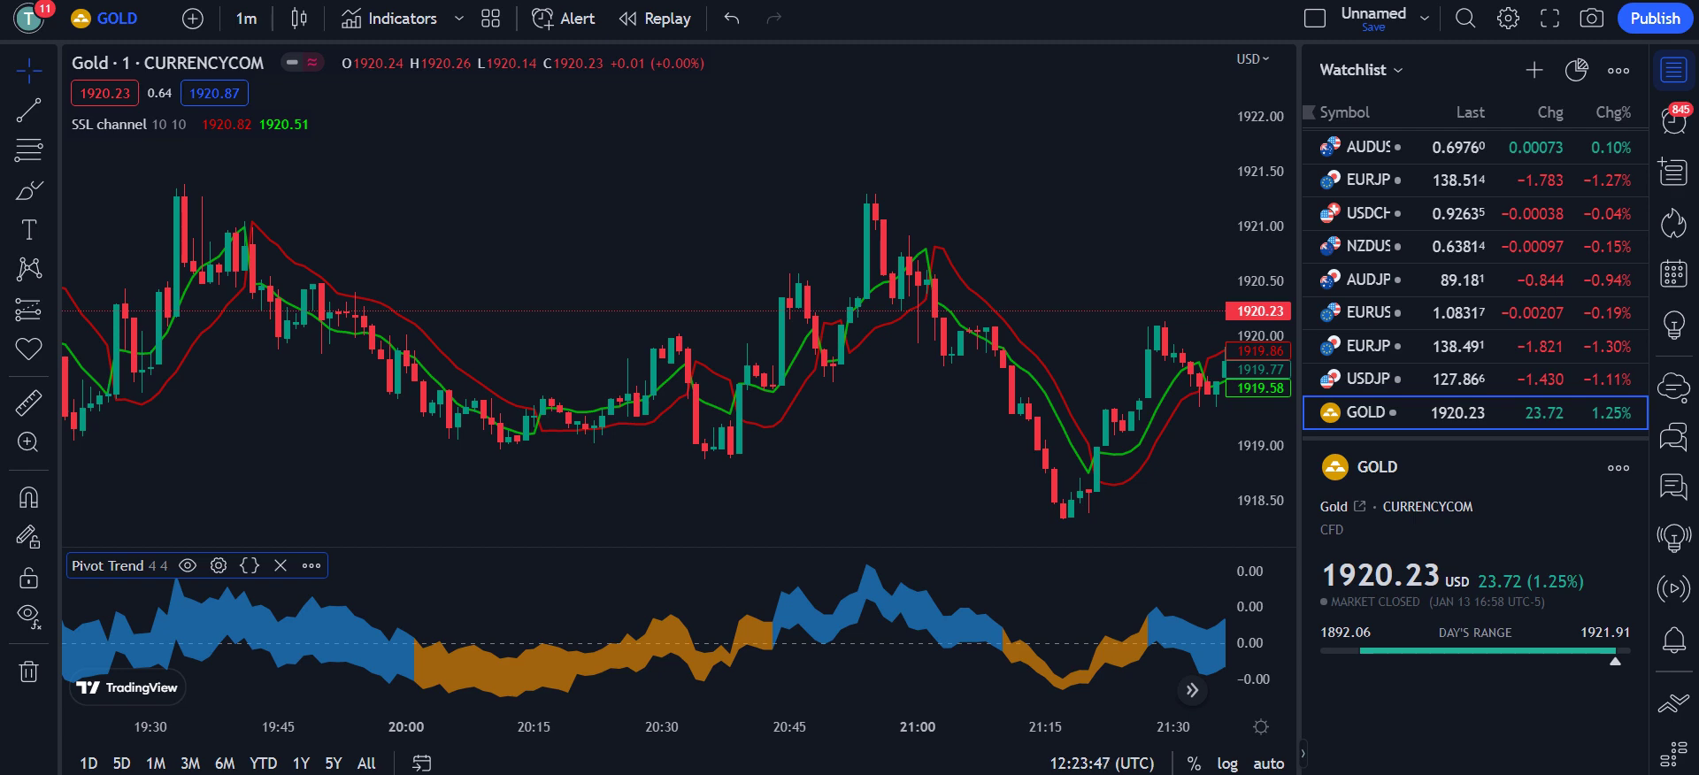
{"action": "scroll", "coordinate": [708, 431], "scroll_direction": "right", "scroll_amount": 3}
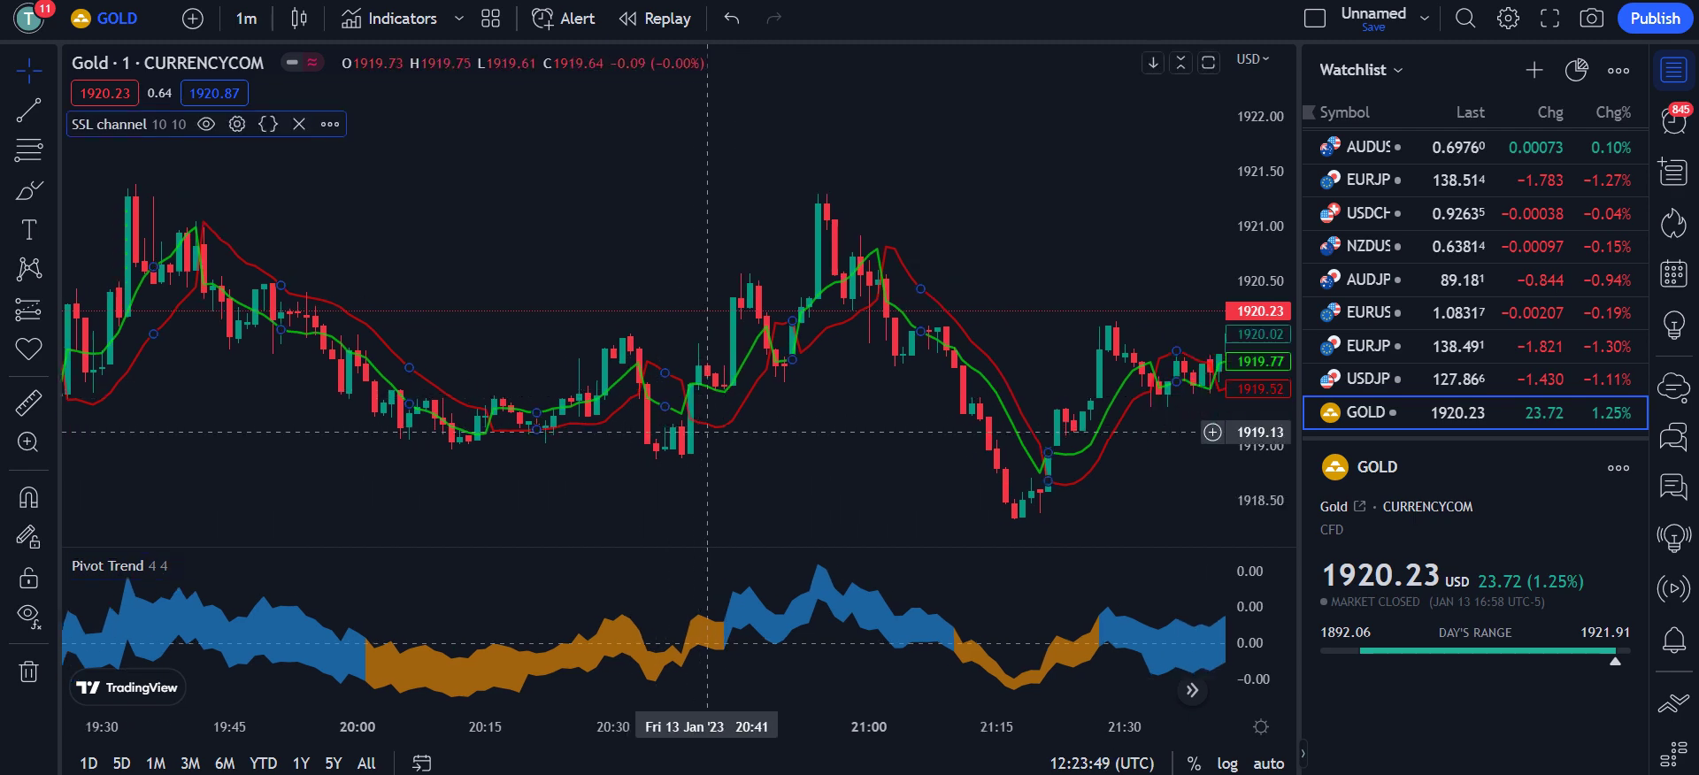
{"action": "scroll", "coordinate": [677, 431], "scroll_direction": "right", "scroll_amount": 2}
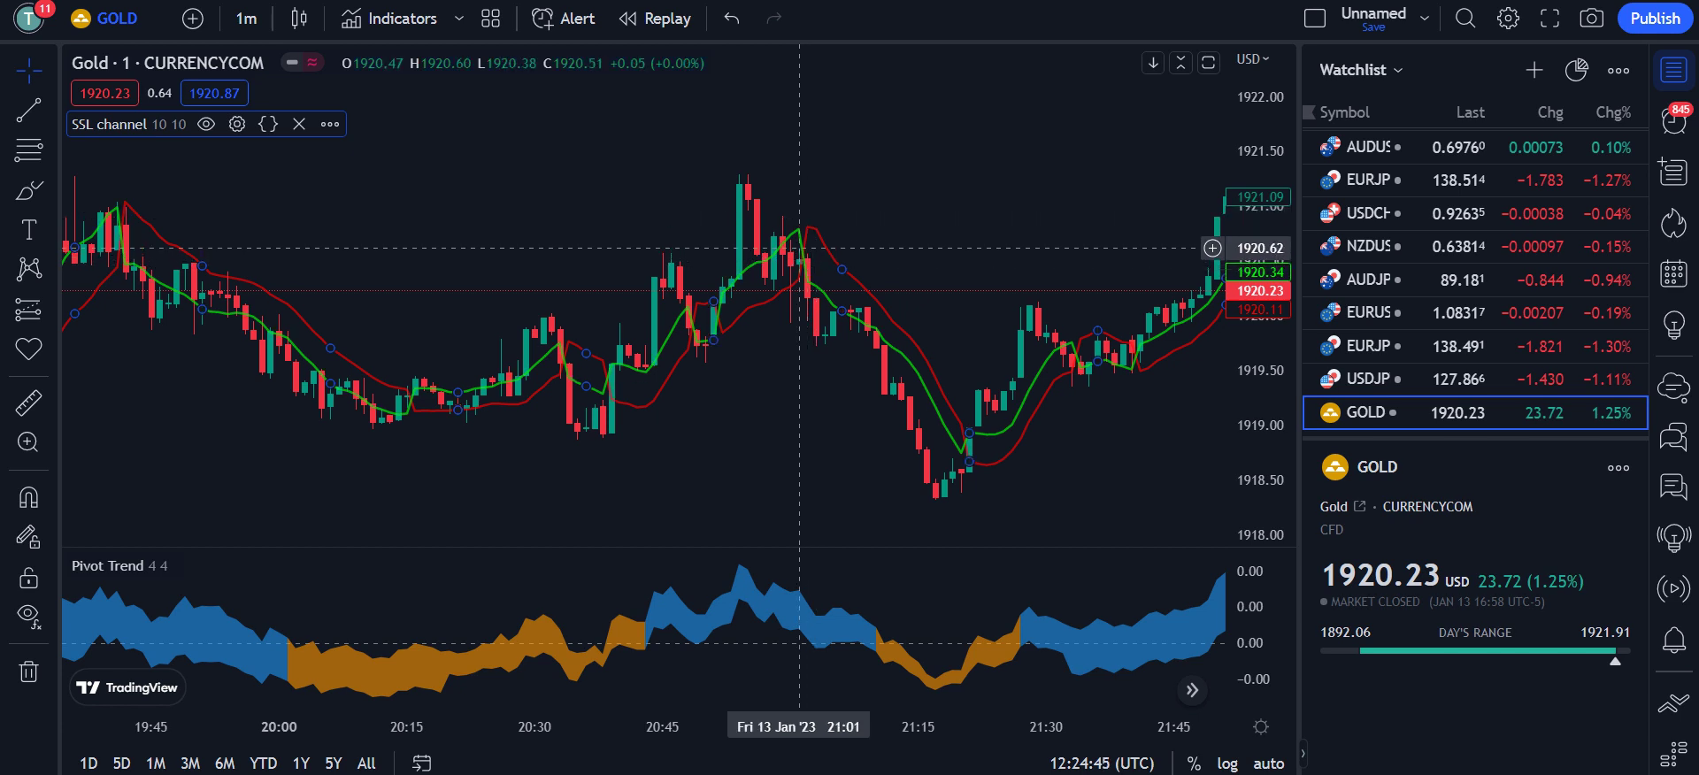
- Leave space after the latest bar and select EURUSD from the Watchlist
{"action": "left_click_drag", "start_coordinate": [799, 248], "coordinate": [680, 255]}
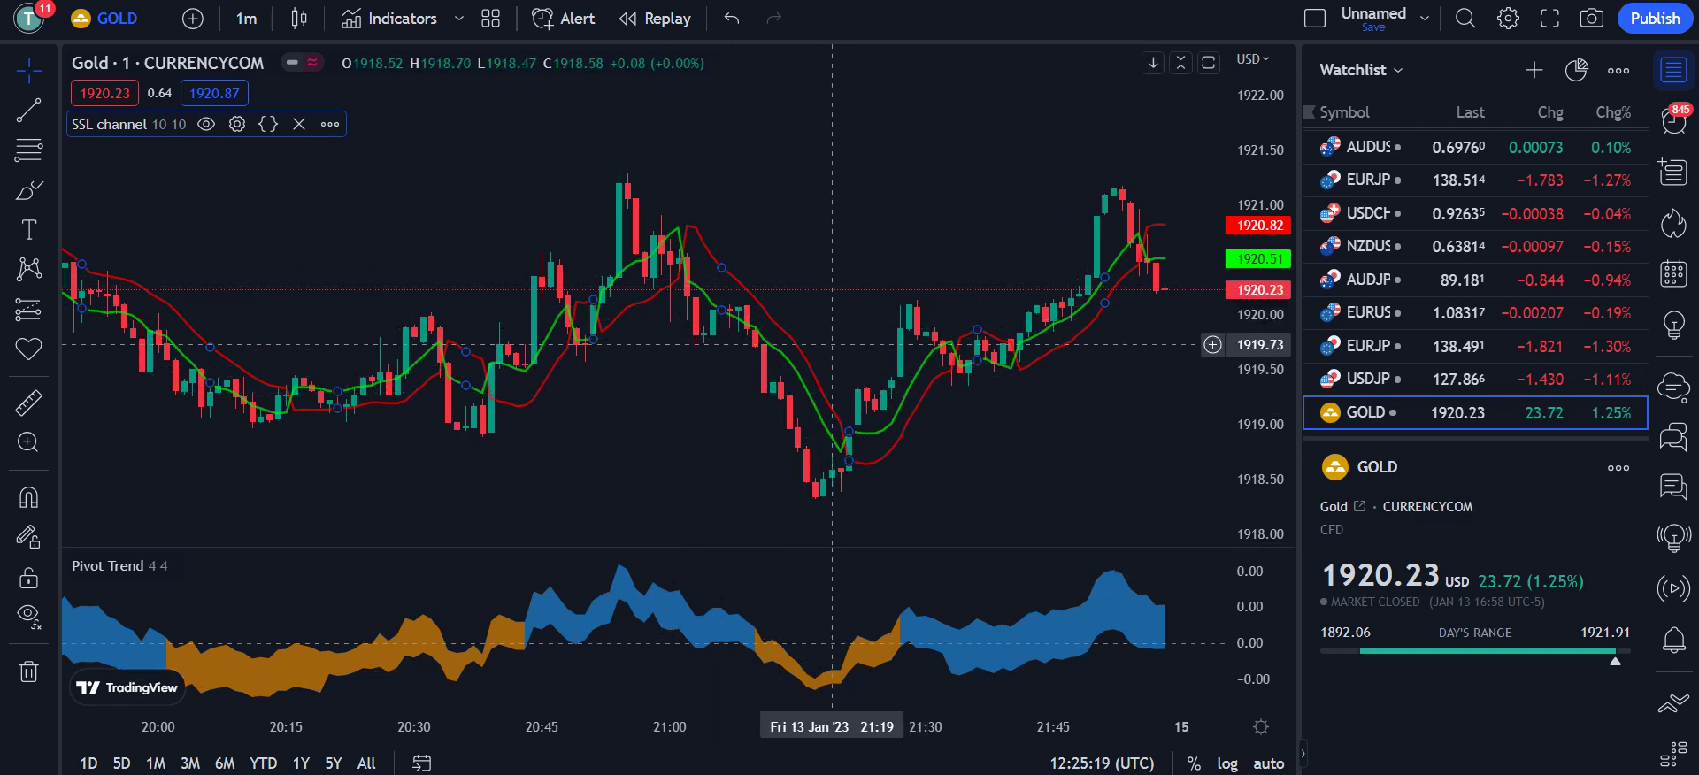
{"action": "left_click", "coordinate": [1371, 313]}
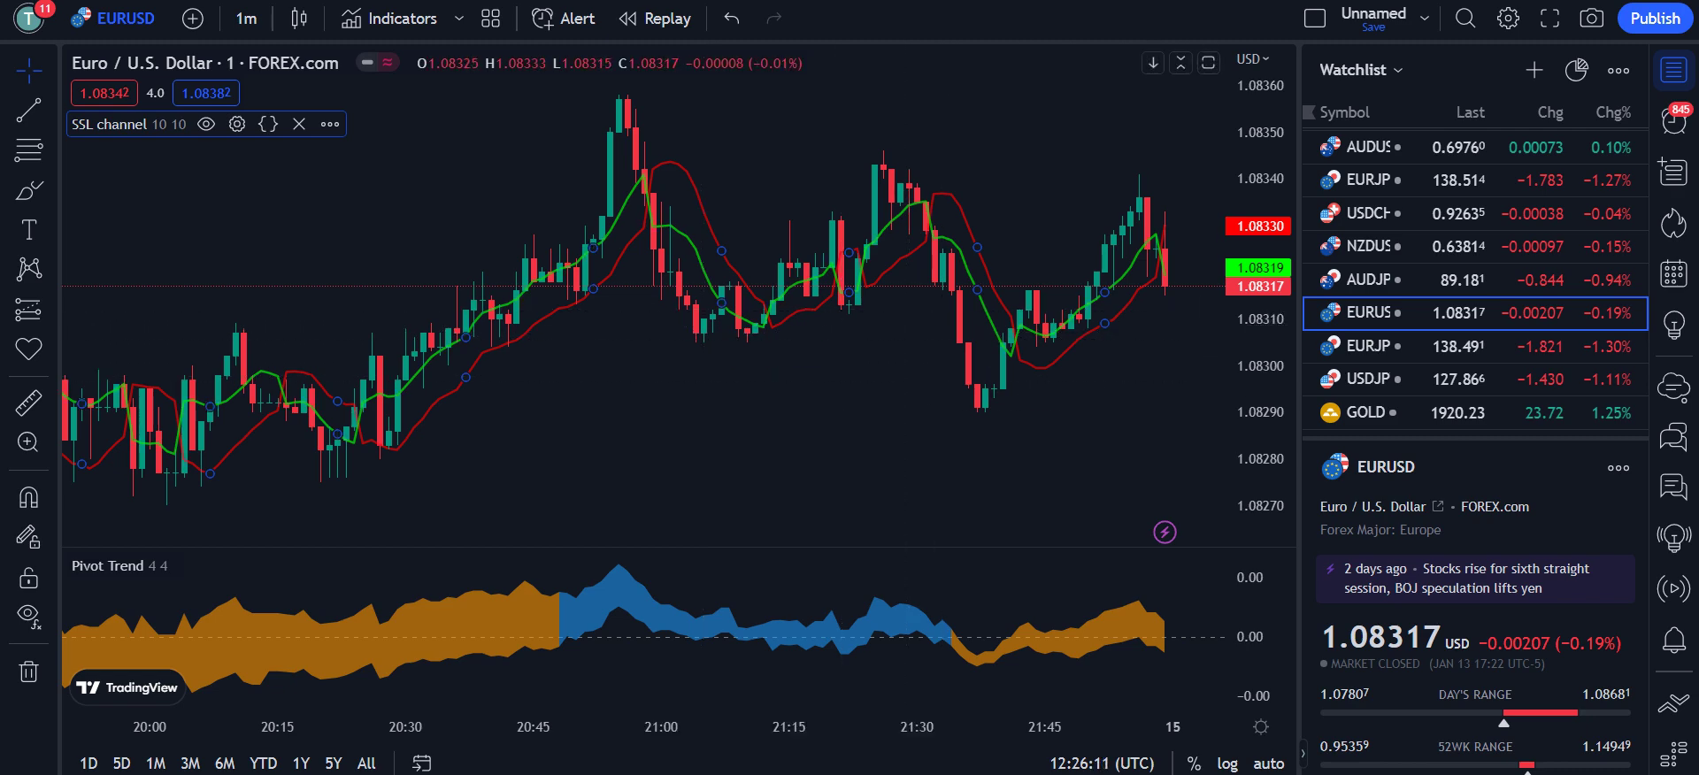
{"action": "left_click_drag", "start_coordinate": [678, 364], "coordinate": [1098, 443]}
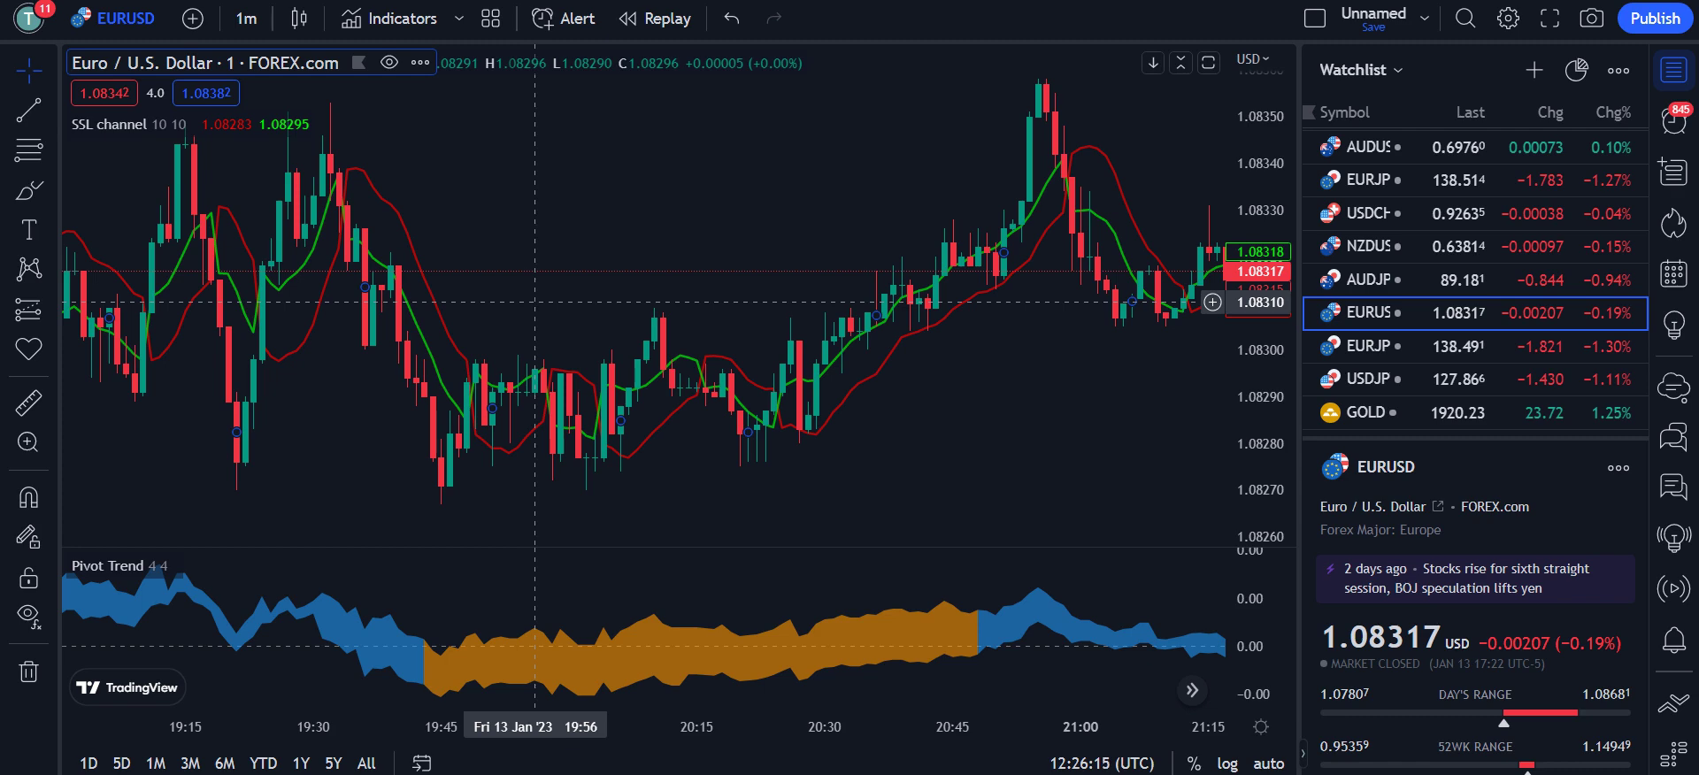
{"action": "left_click_drag", "start_coordinate": [534, 302], "coordinate": [770, 318]}
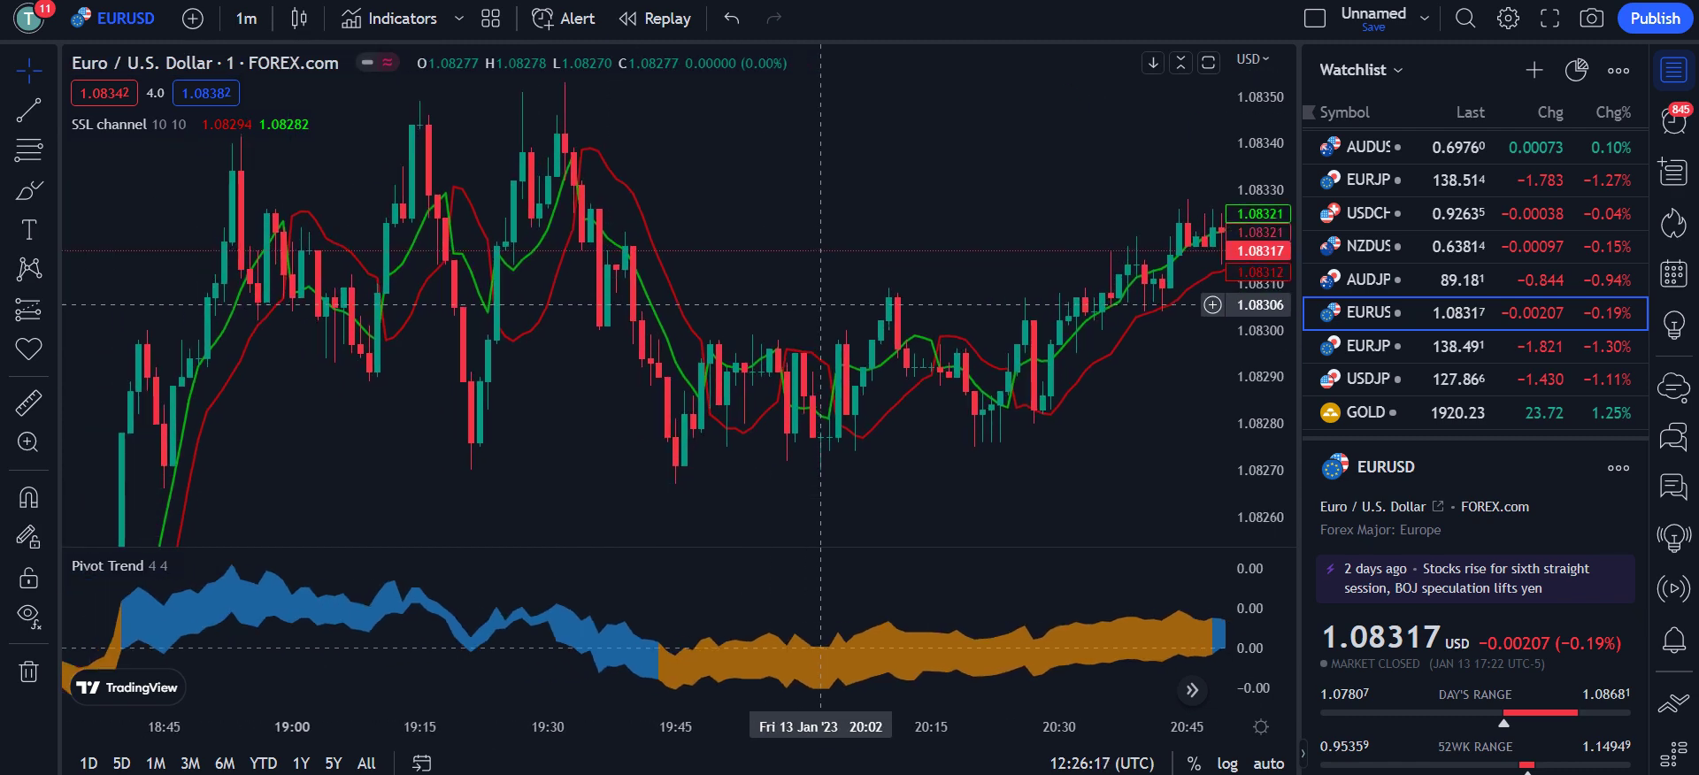